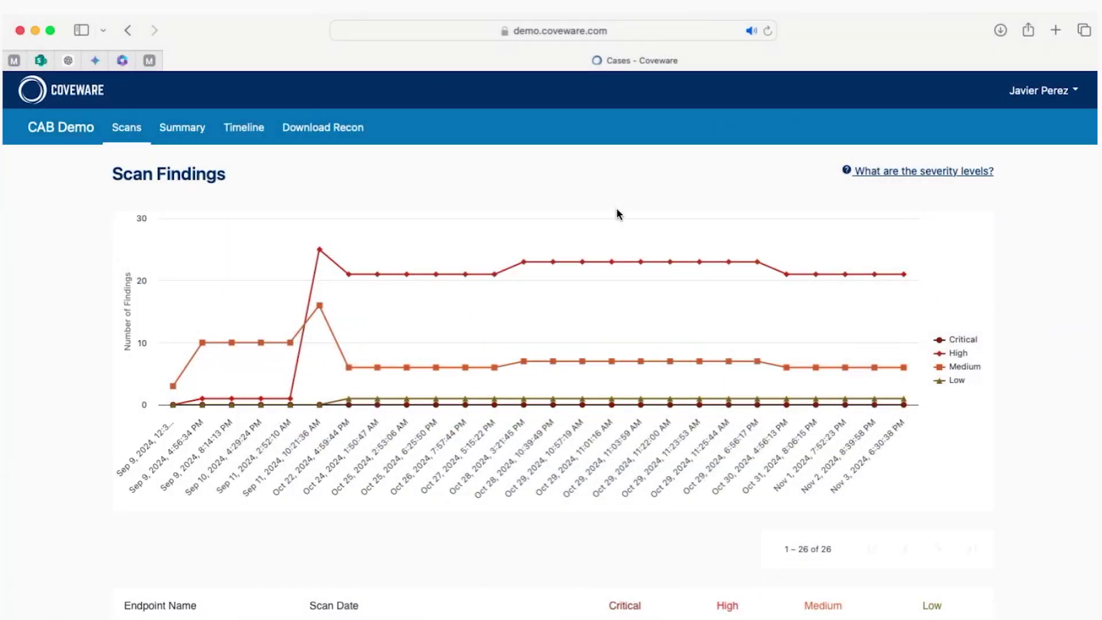
pyautogui.moveTo(614, 260)
pyautogui.scroll(-5, 619, 261)
pyautogui.scroll(2, 620, 263)
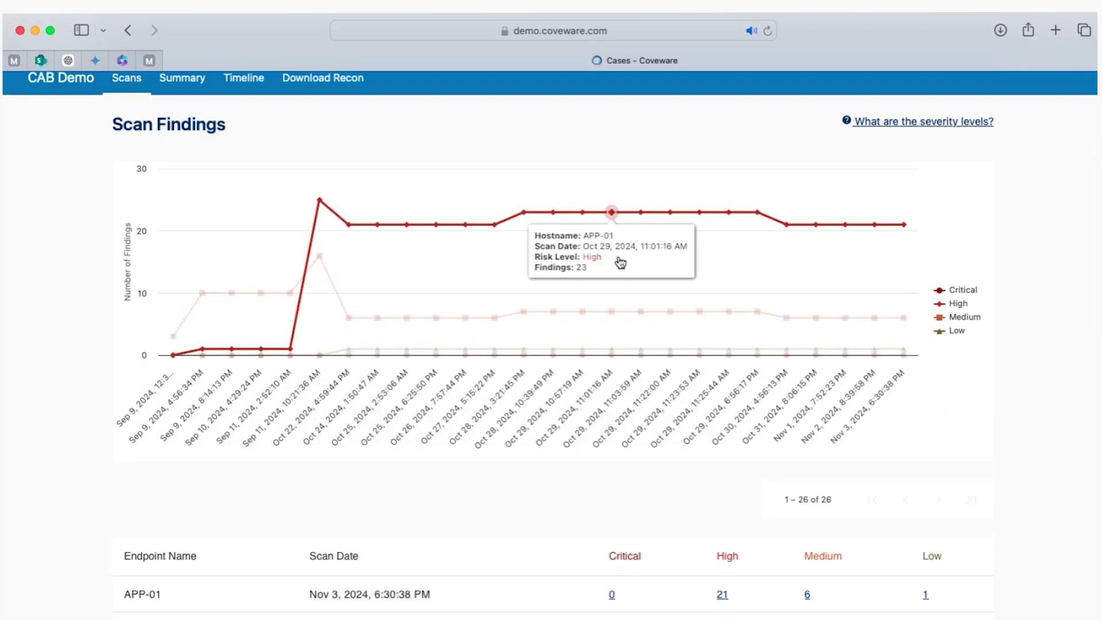
pyautogui.scroll(1, 620, 262)
pyautogui.click(915, 144)
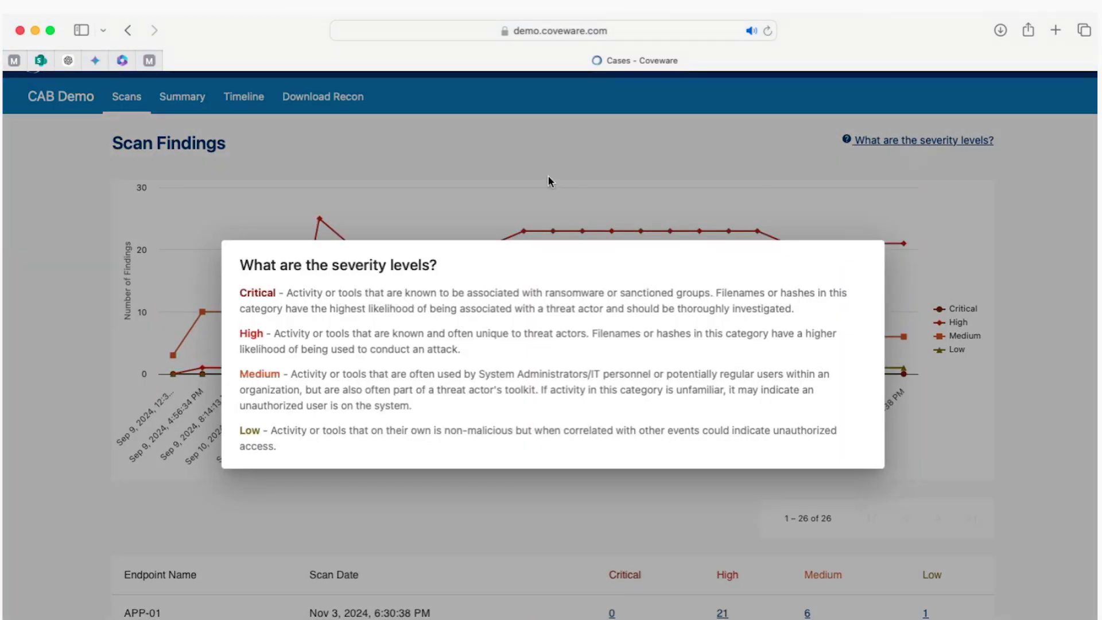
pyautogui.click(549, 172)
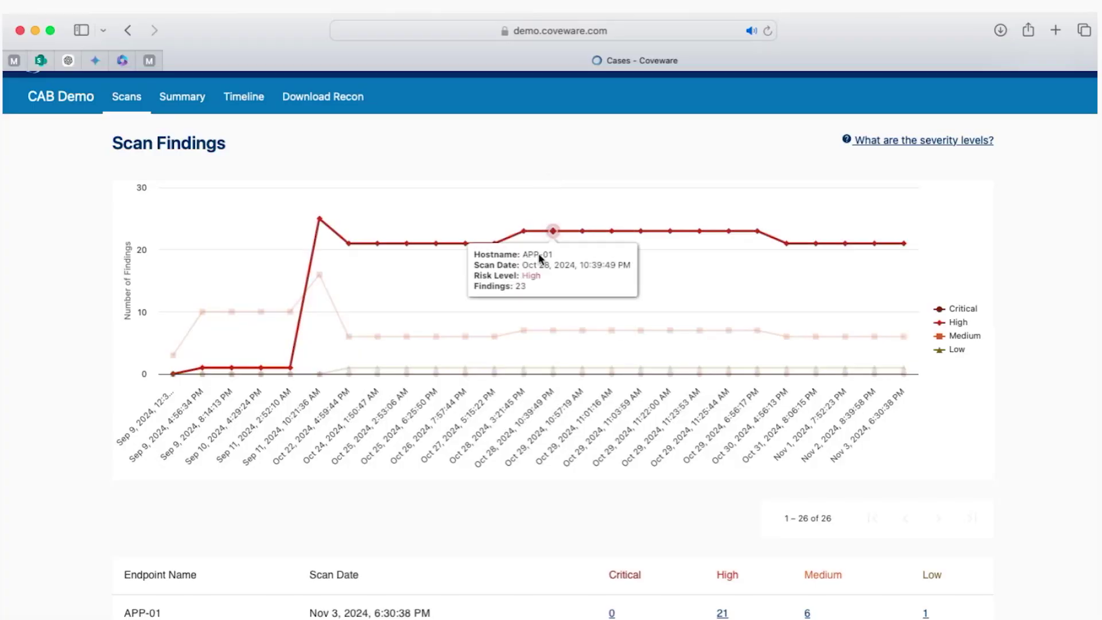
pyautogui.scroll(-5, 541, 259)
pyautogui.scroll(-5, 538, 259)
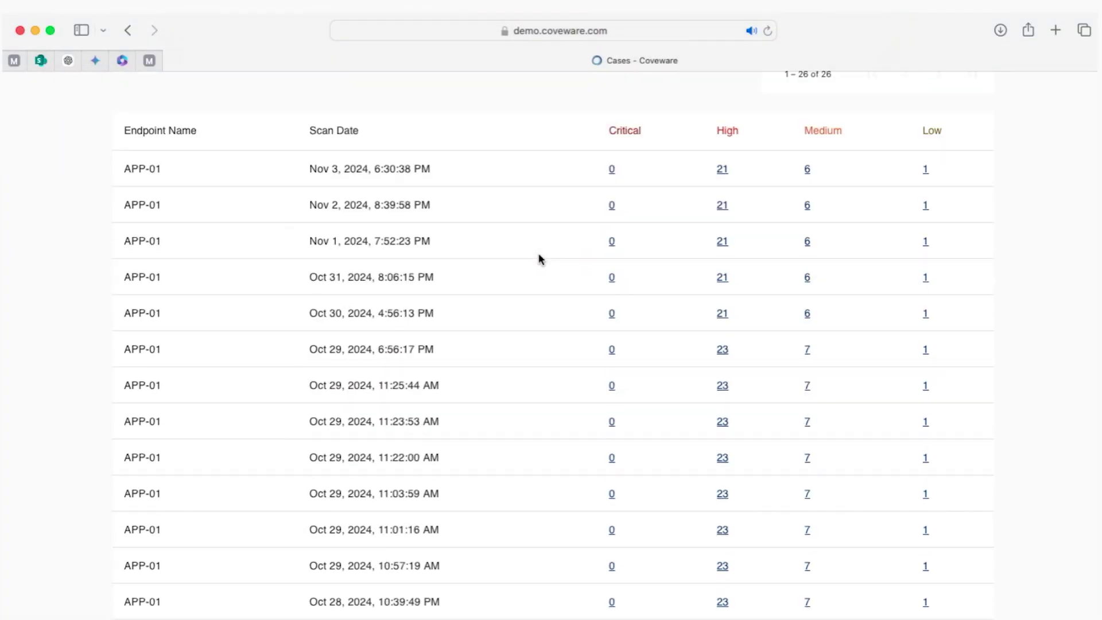
pyautogui.scroll(-5, 538, 259)
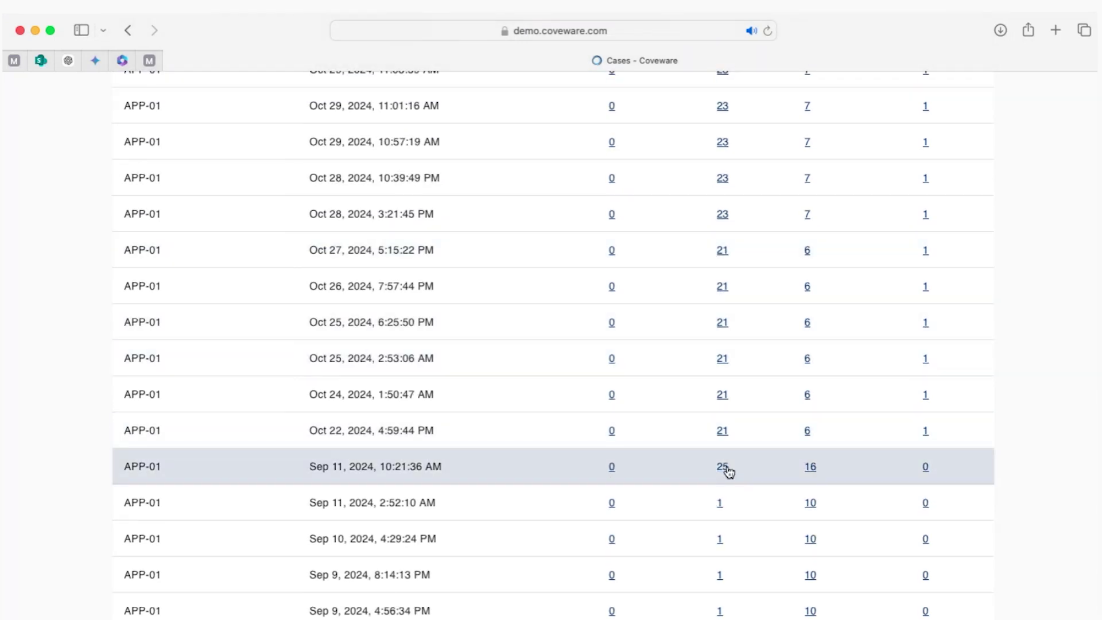
# List the 25 High findings from the Sep 11, 2024 10:21:36 AM scan, including mimikatz activity (T1003).
pyautogui.click(724, 468)
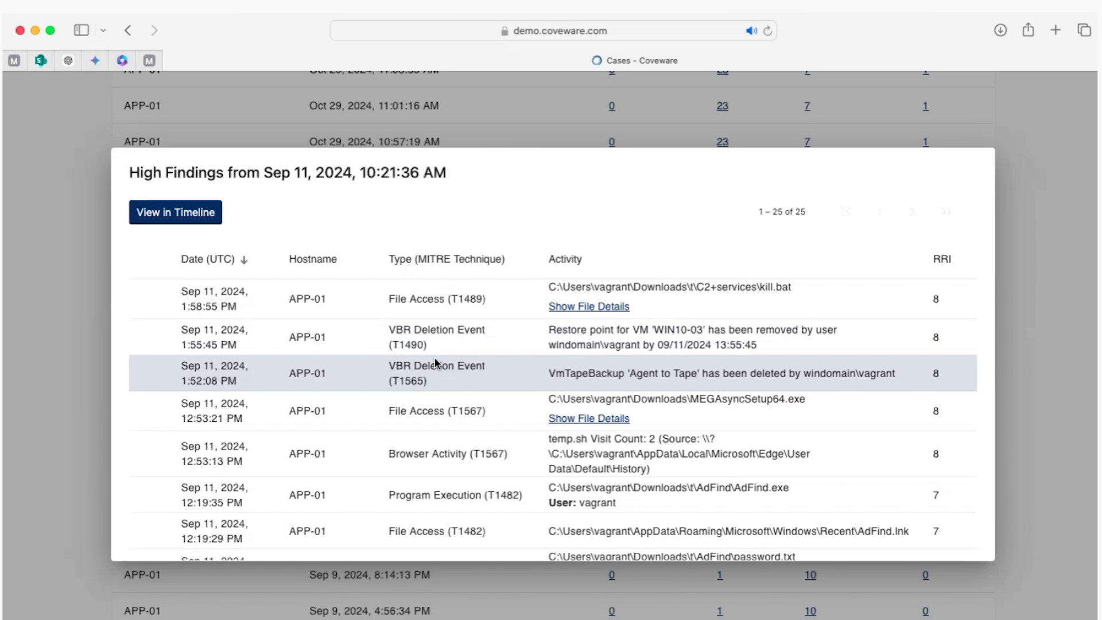
pyautogui.scroll(-5, 435, 370)
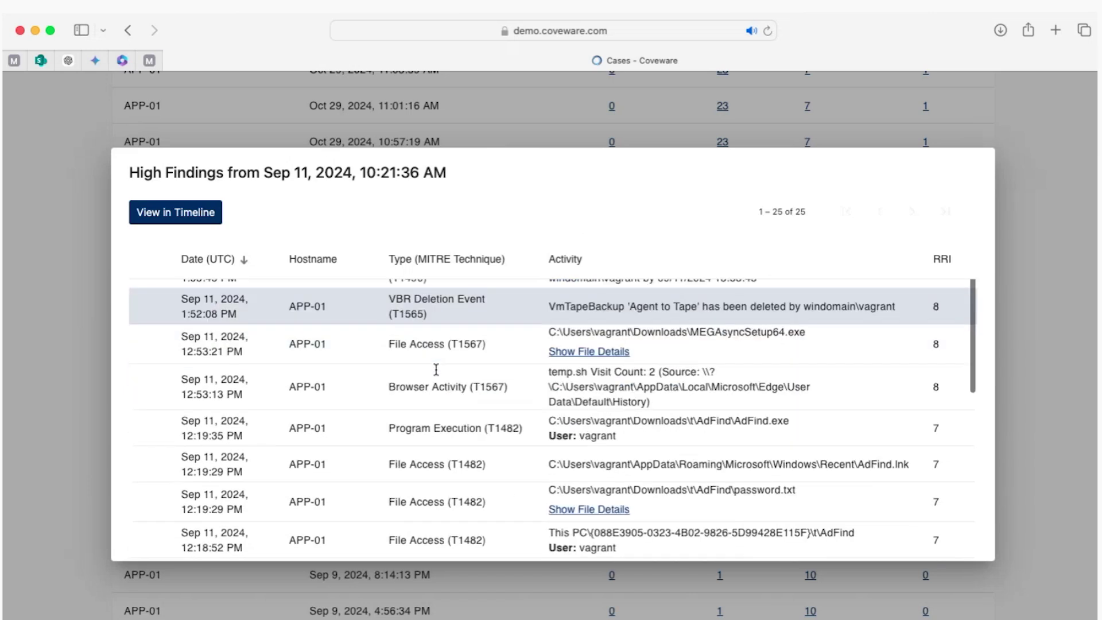
pyautogui.scroll(-6, 436, 370)
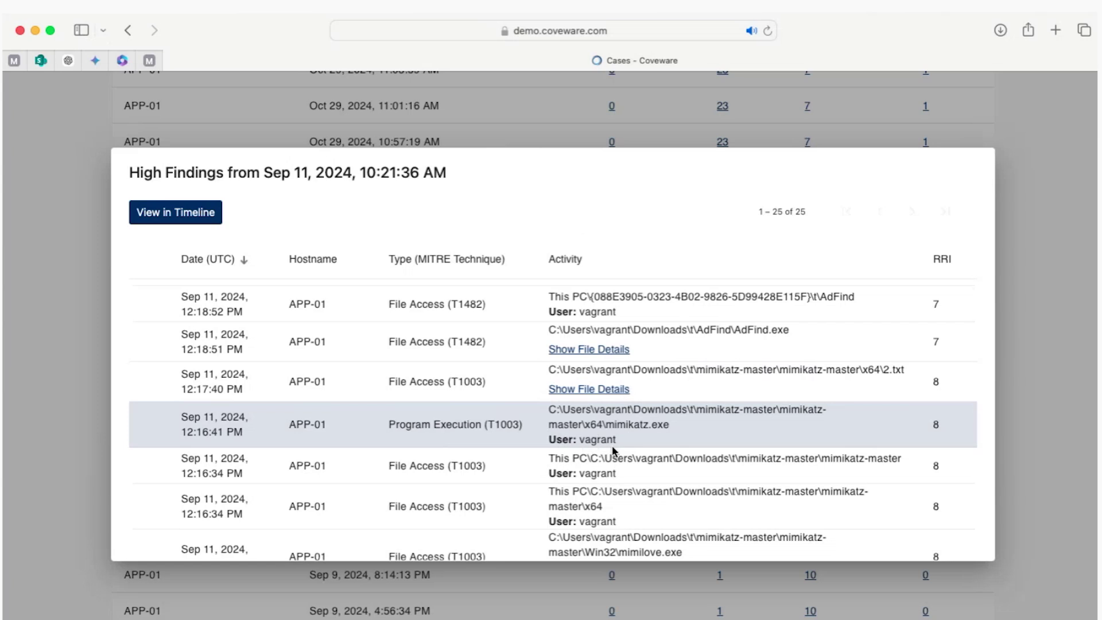
# Show the 29 APP-01 events from 9/9–9/11/2024 in the Timeline with Techniques and Types filters expanded.
pyautogui.click(163, 217)
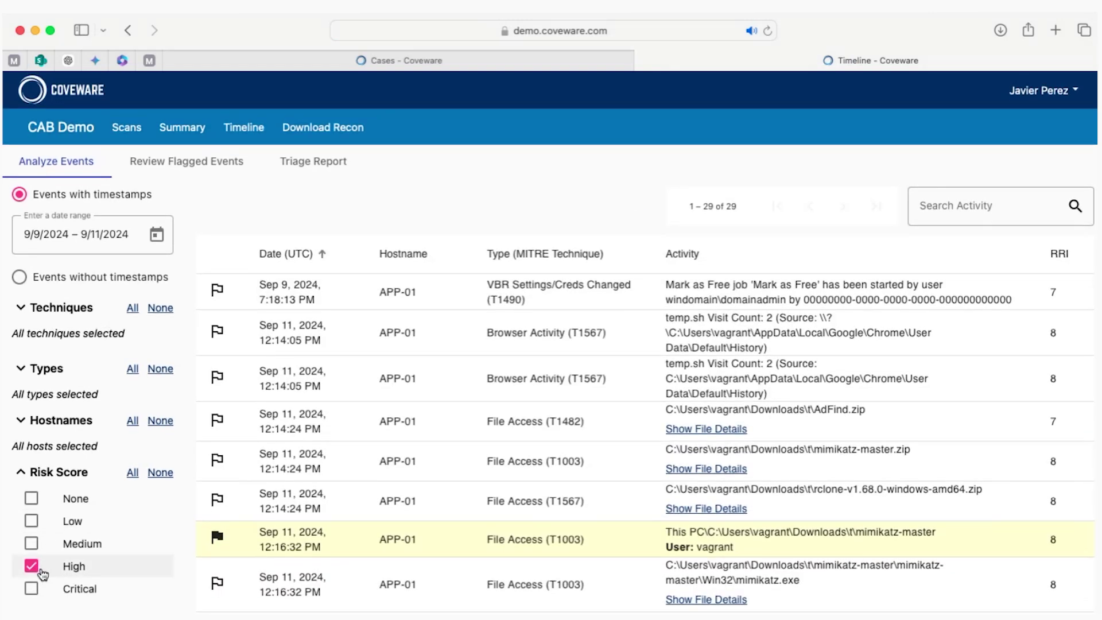
pyautogui.click(23, 308)
pyautogui.scroll(-5, 23, 315)
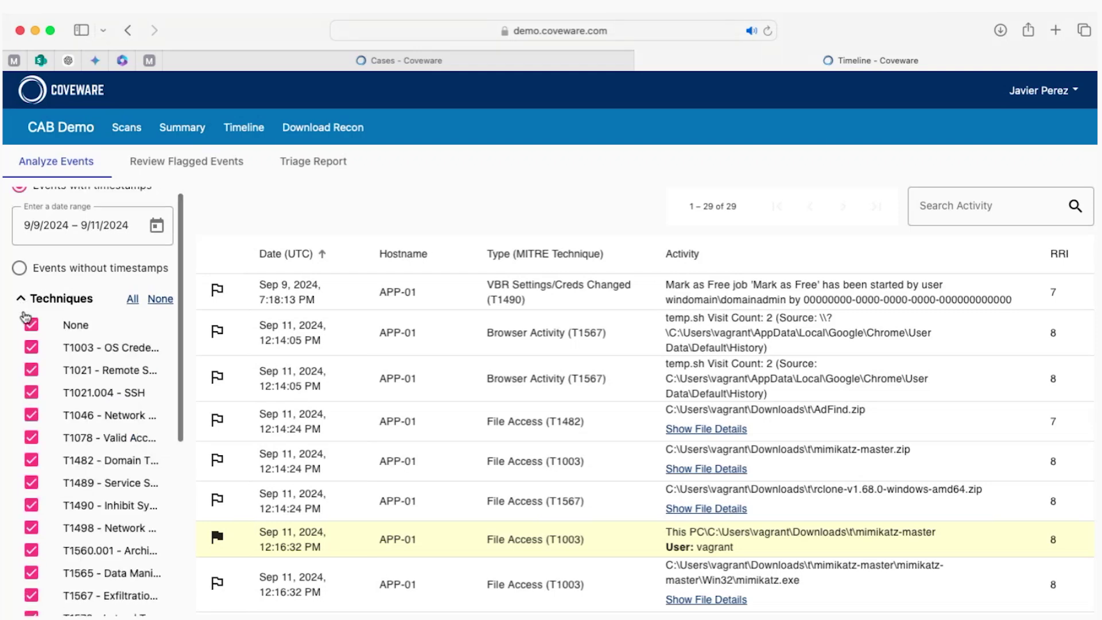
pyautogui.click(21, 482)
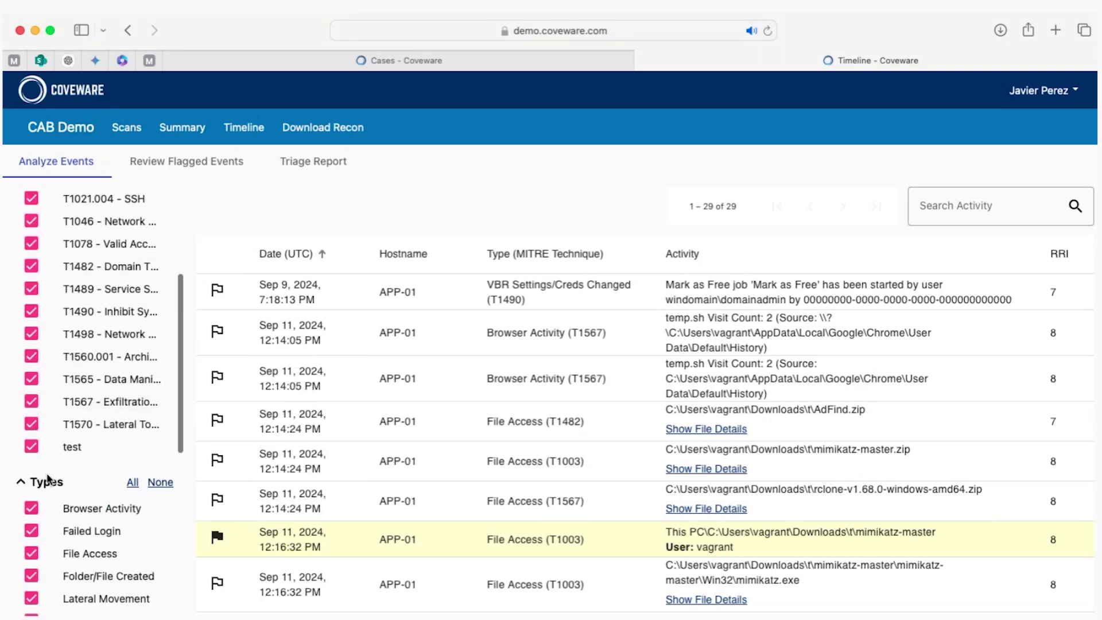
pyautogui.scroll(-5, 24, 482)
pyautogui.scroll(-5, 55, 478)
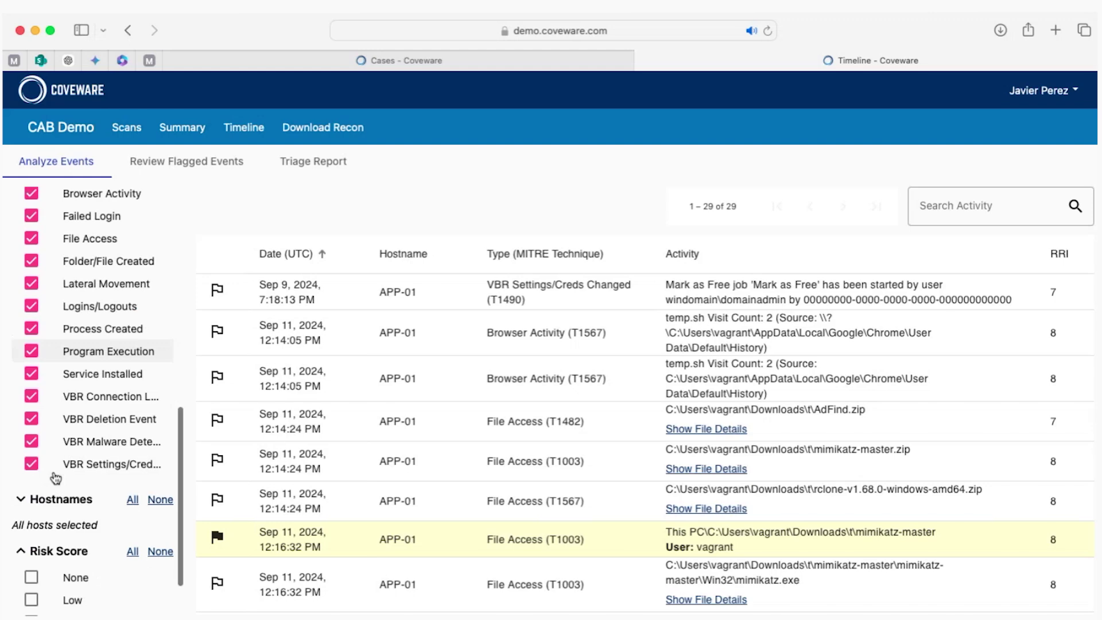
pyautogui.scroll(13, 54, 472)
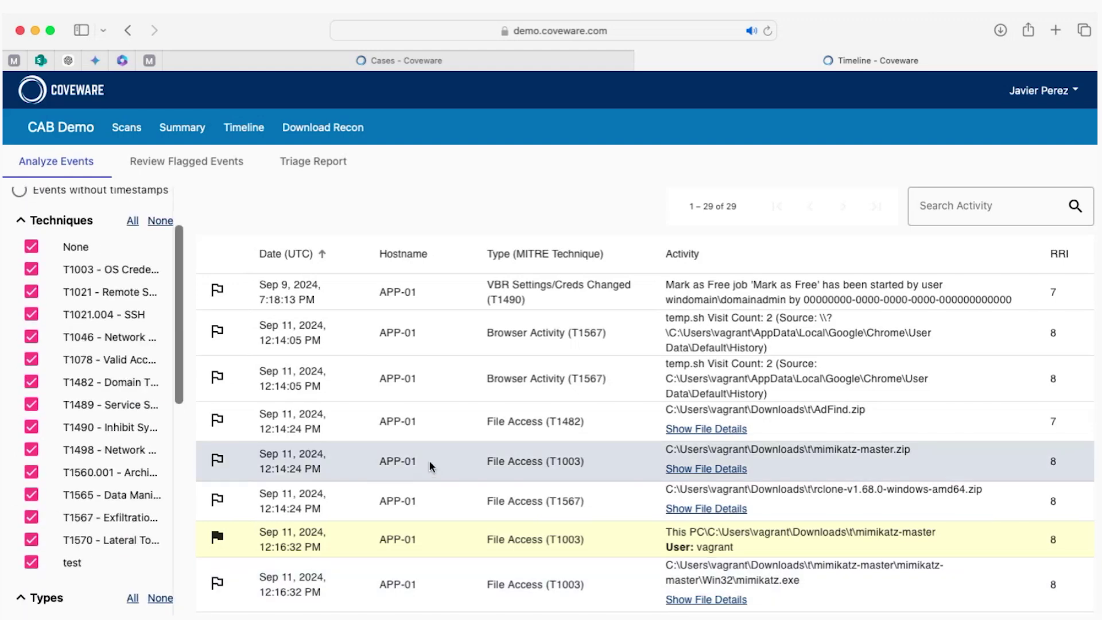
pyautogui.scroll(-5, 429, 460)
pyautogui.scroll(-2, 429, 463)
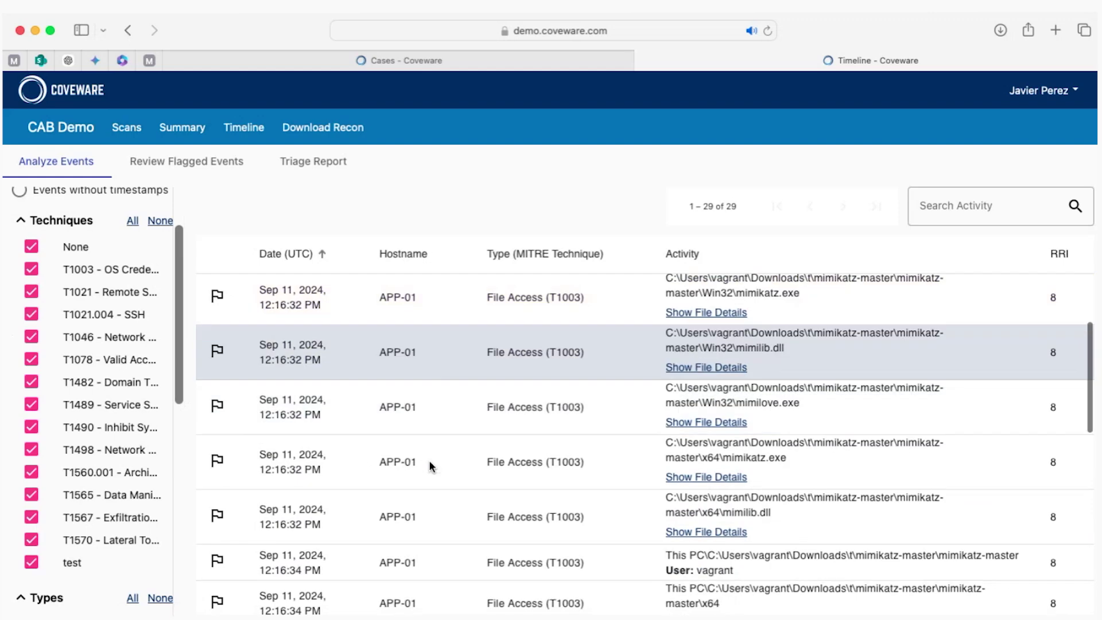
pyautogui.scroll(-6, 125, 402)
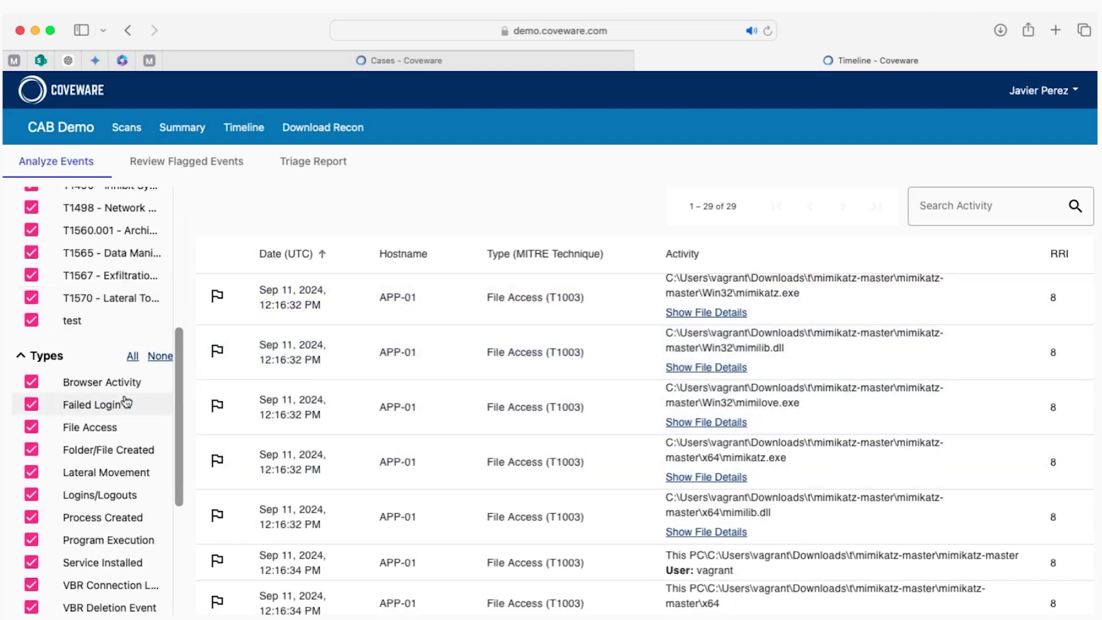
# Filter the timeline to VBR Settings/Creds, VBR Malware Detection and VBR Deletion Event types only.
pyautogui.click(159, 357)
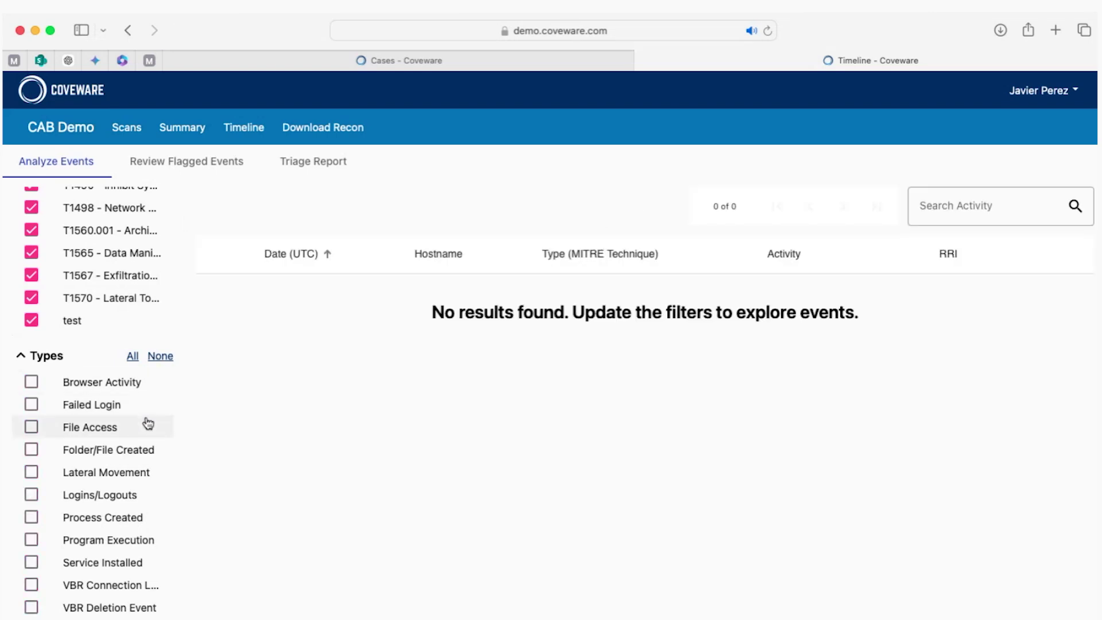
pyautogui.scroll(-1, 148, 423)
pyautogui.scroll(-5, 148, 423)
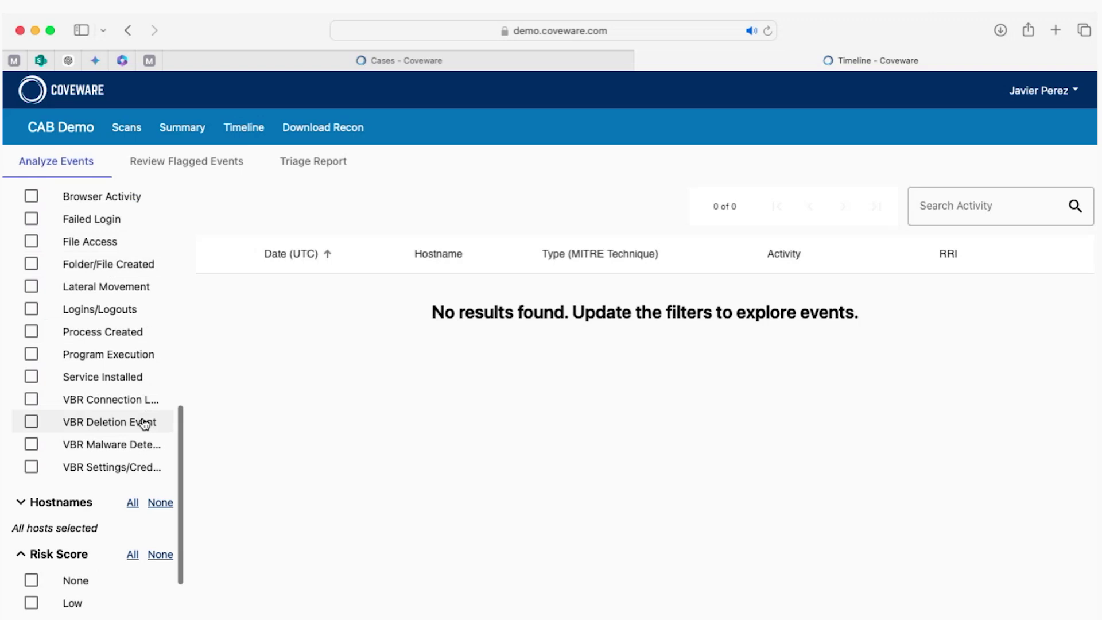
pyautogui.click(31, 466)
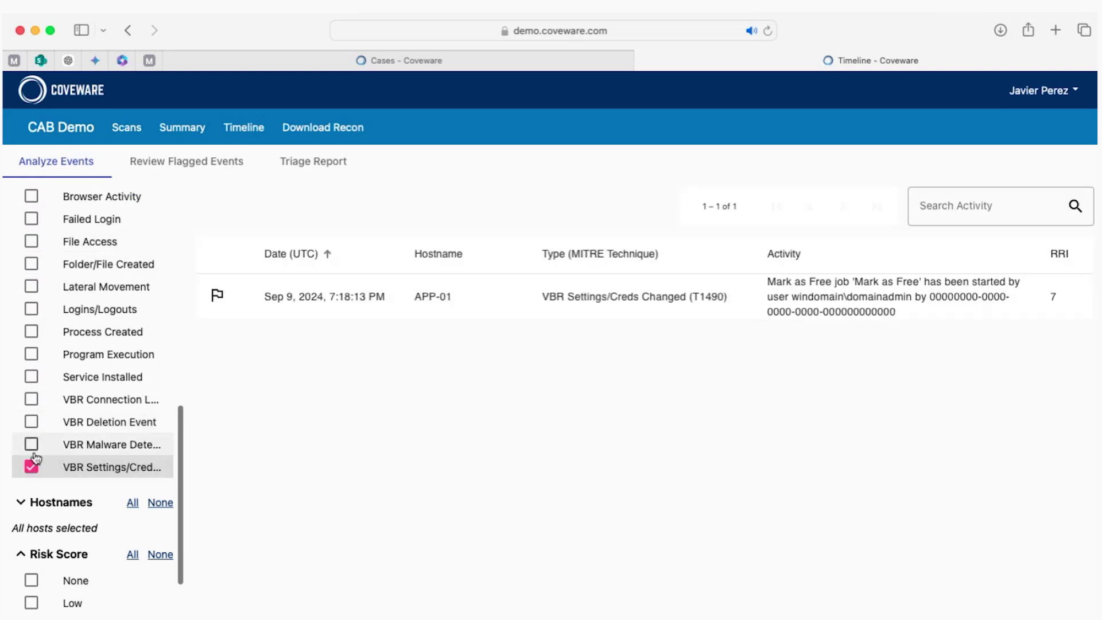
pyautogui.click(31, 444)
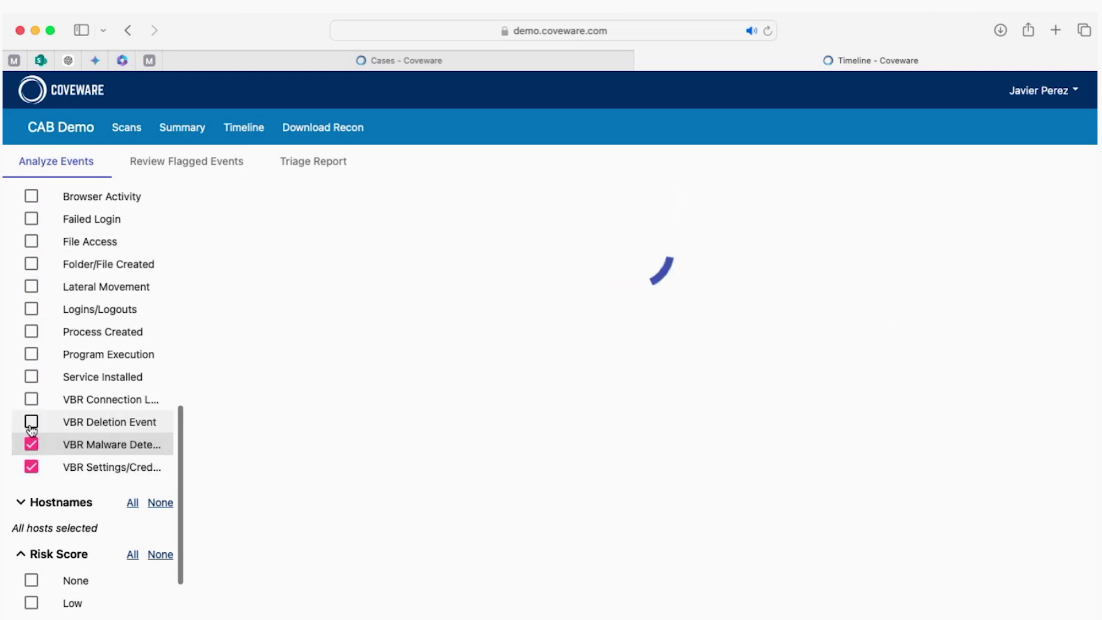
pyautogui.click(32, 425)
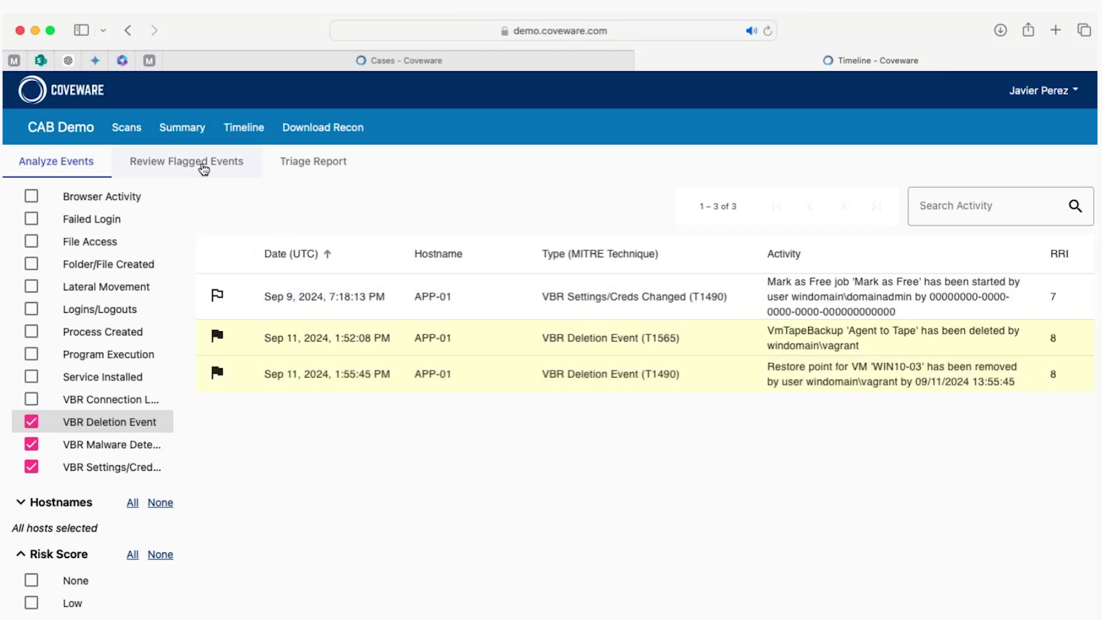
# Search the flagged events for 'mim', leaving five mimikatz File Access (T1003) events.
pyautogui.click(185, 163)
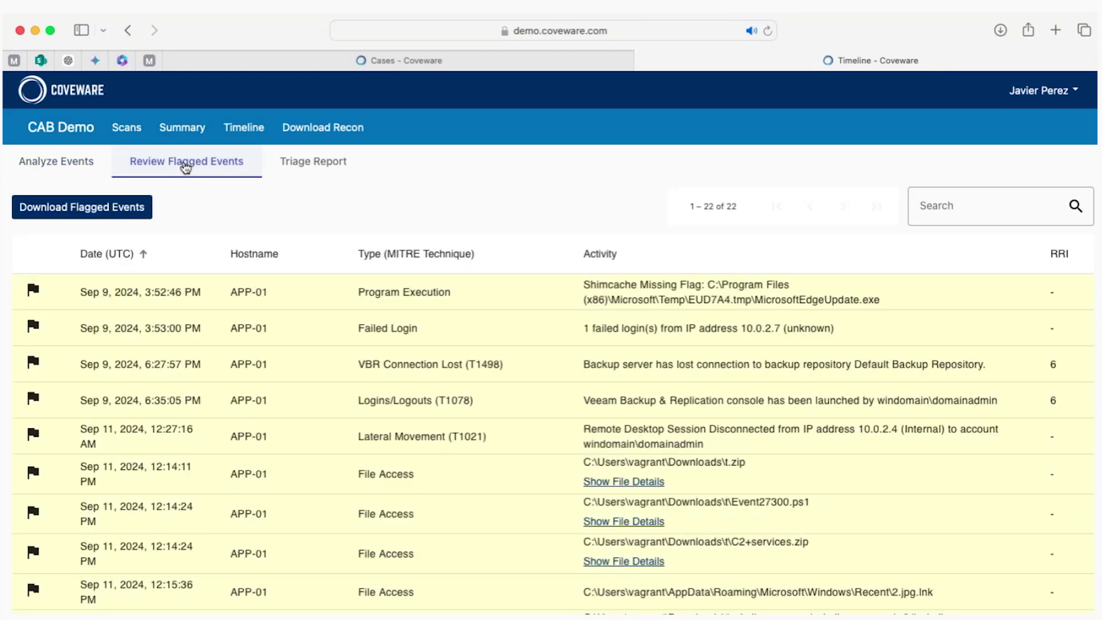
pyautogui.scroll(-5, 221, 418)
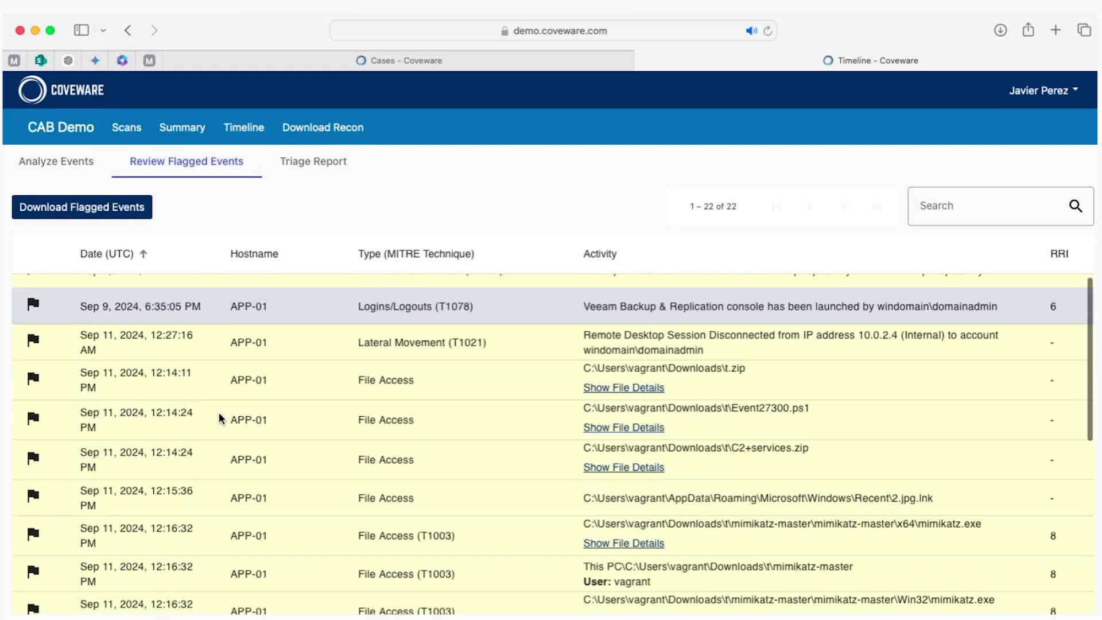
pyautogui.scroll(-4, 221, 418)
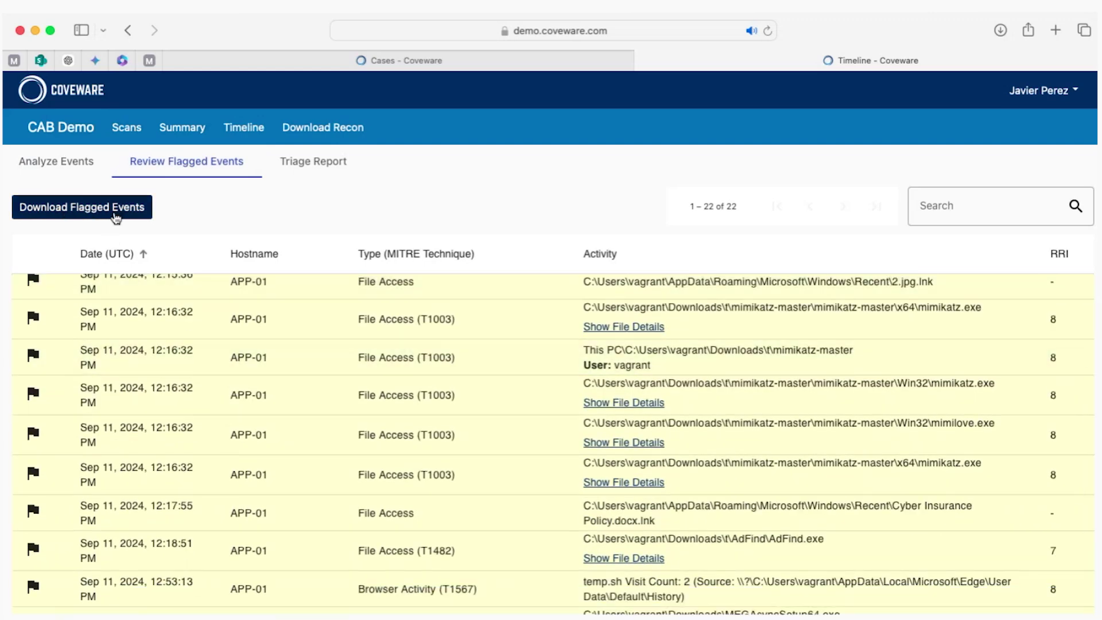
pyautogui.scroll(-5, 373, 451)
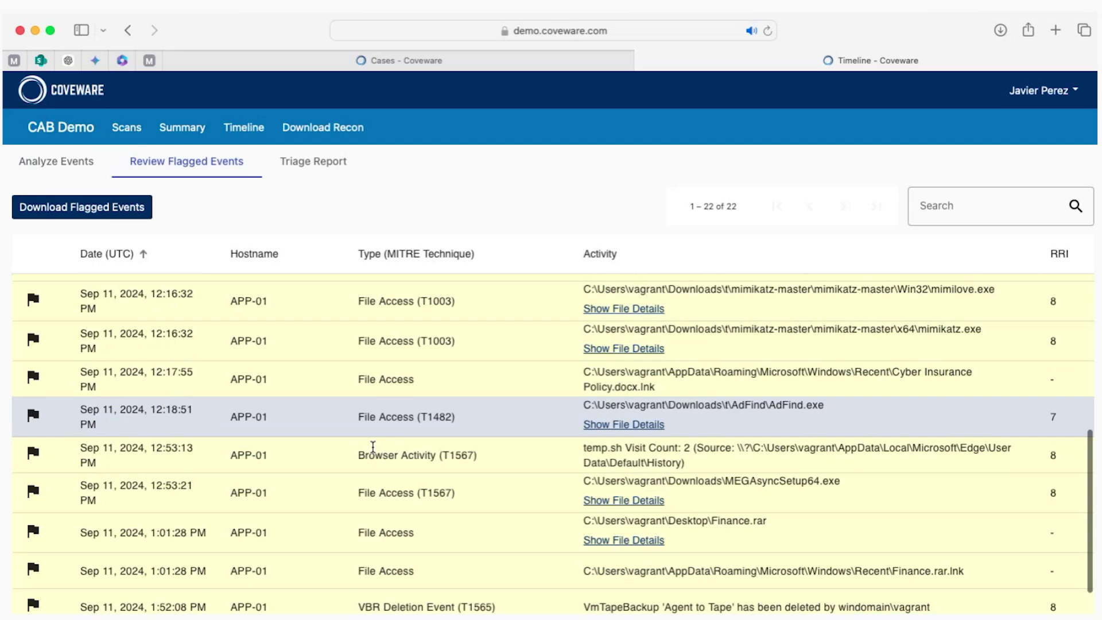
pyautogui.click(961, 212)
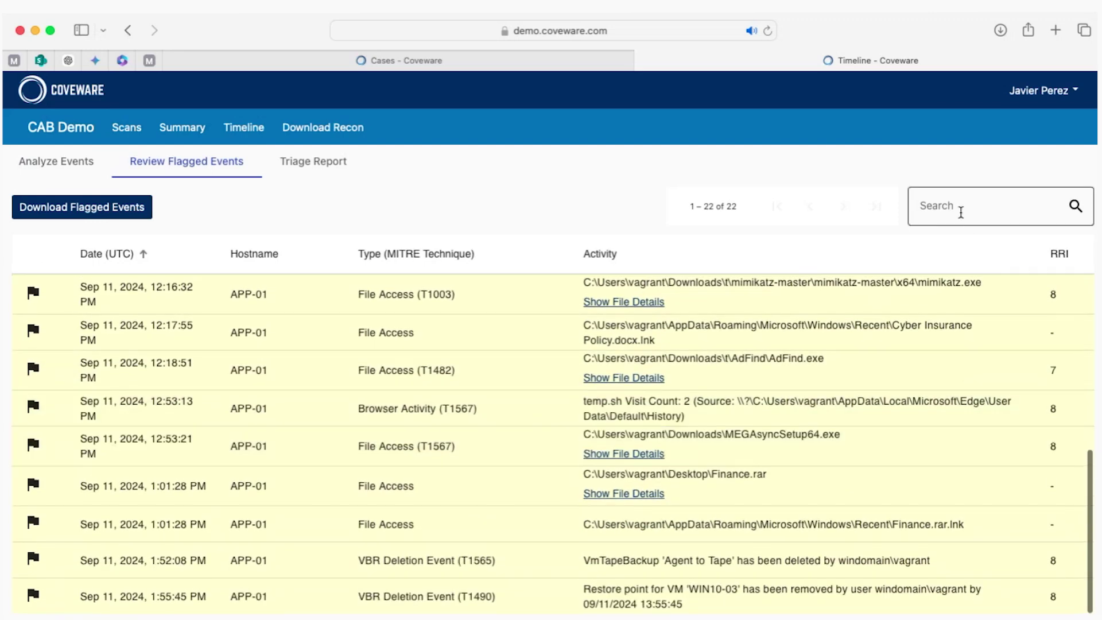
pyautogui.write('mim')
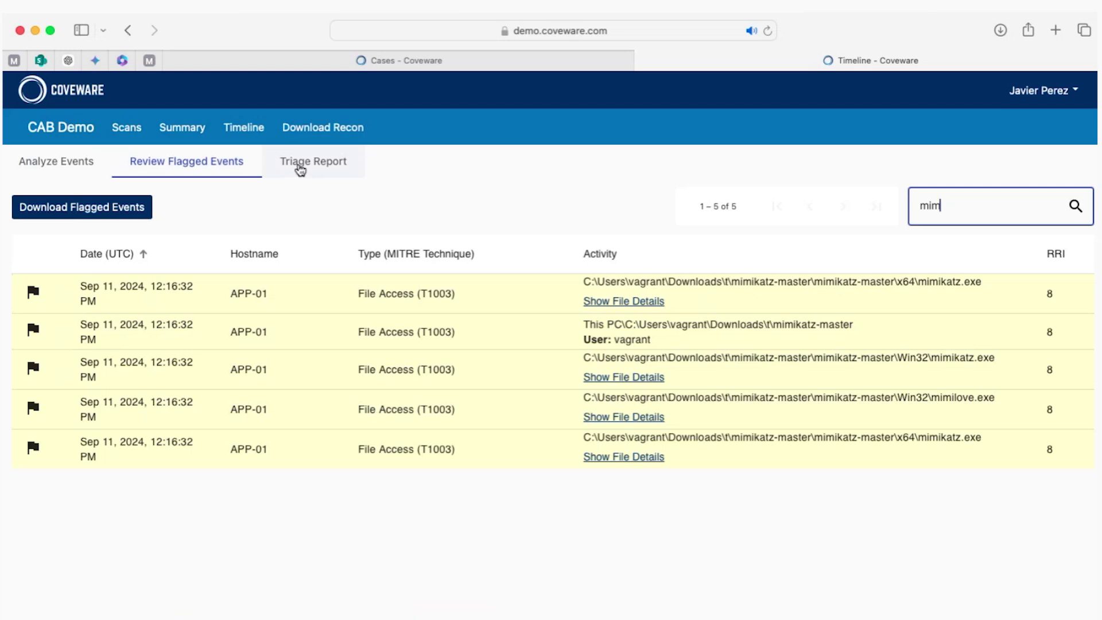
# Open the Triage Report and review its technique chart, key endpoint APP-01 and eight Key TTPs.
pyautogui.click(301, 171)
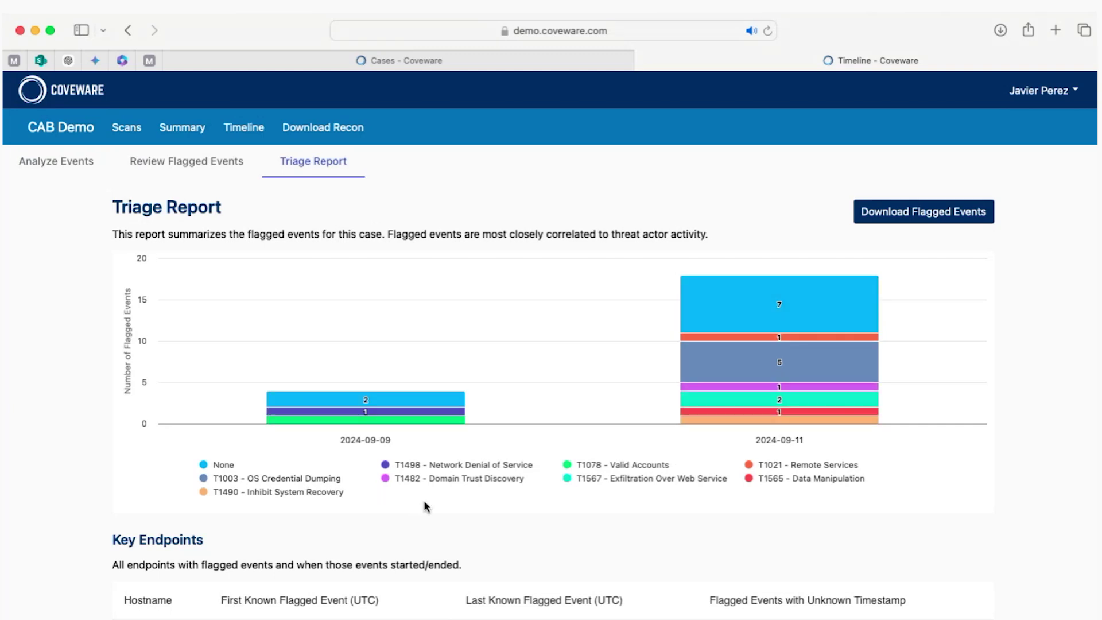
pyautogui.scroll(-5, 550, 518)
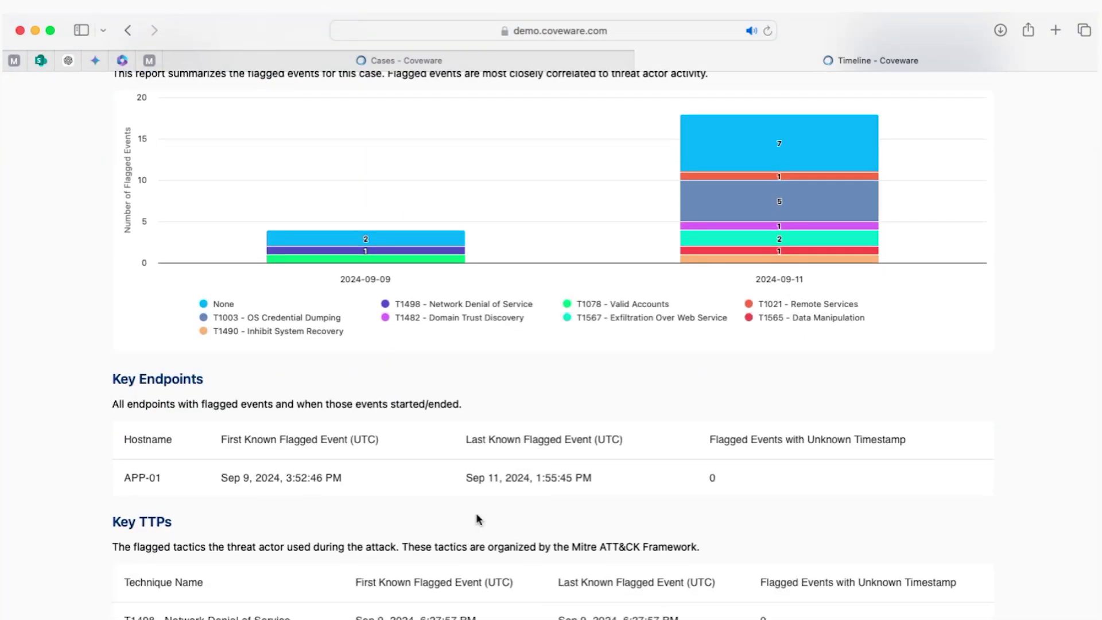
pyautogui.scroll(-5, 299, 487)
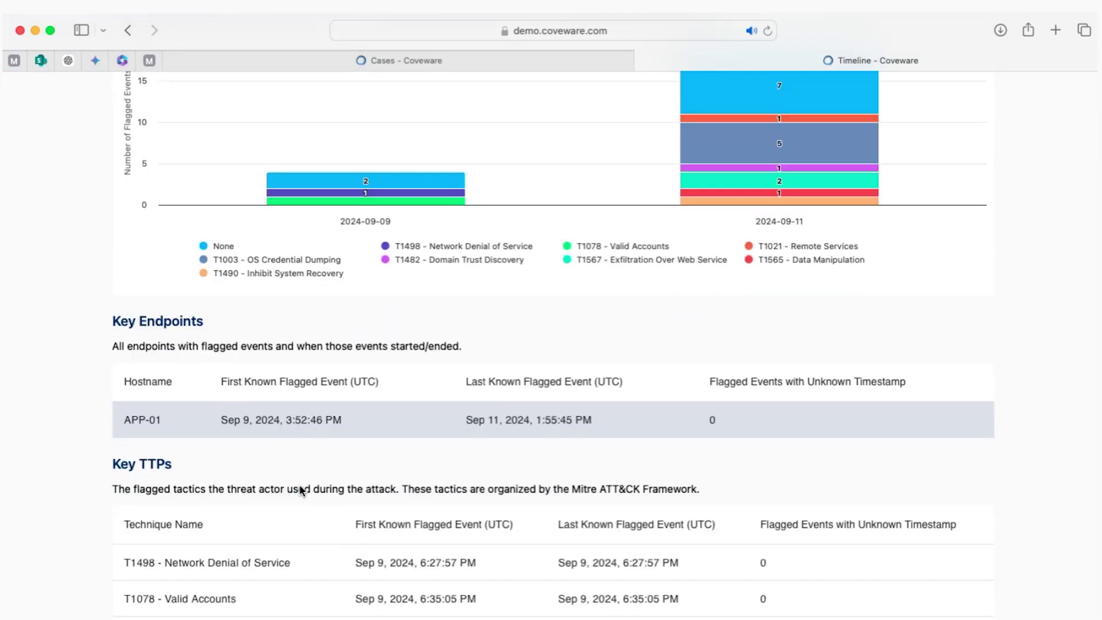
pyautogui.scroll(-4, 300, 488)
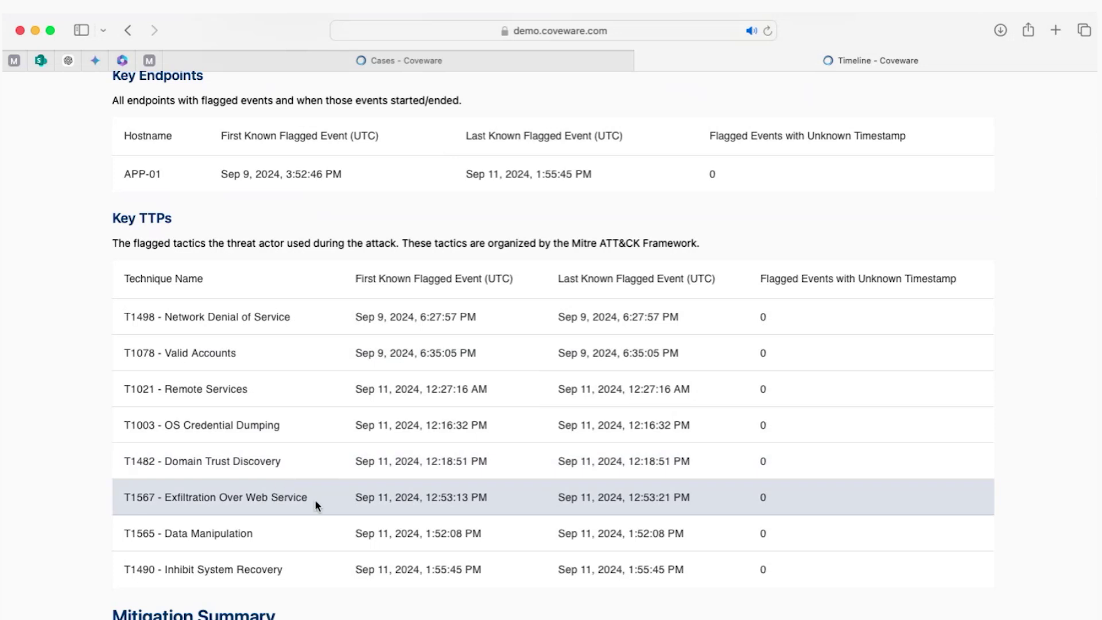
pyautogui.scroll(-6, 597, 552)
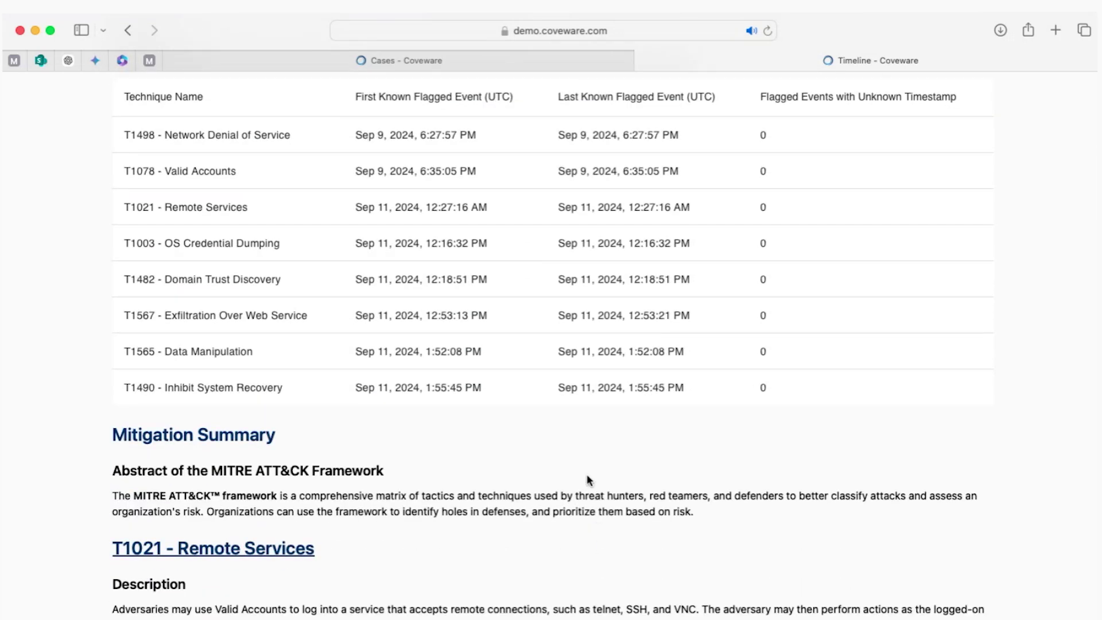
# Scroll through the Mitigation Summary for T1021 Remote Services, then back to the report top.
pyautogui.scroll(-5, 588, 479)
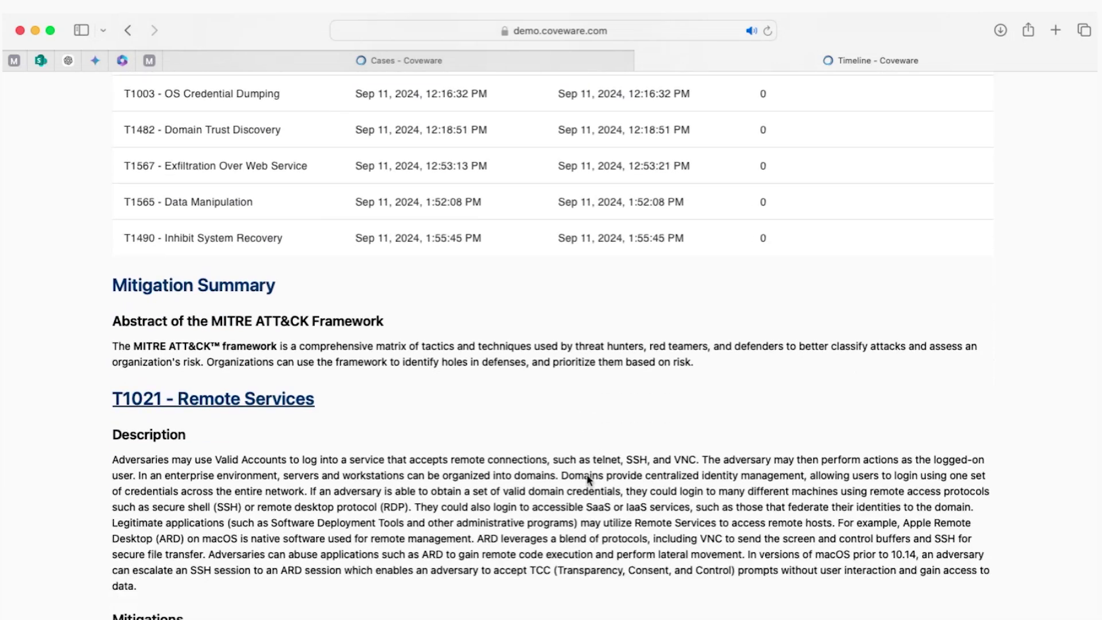
pyautogui.scroll(-7, 588, 480)
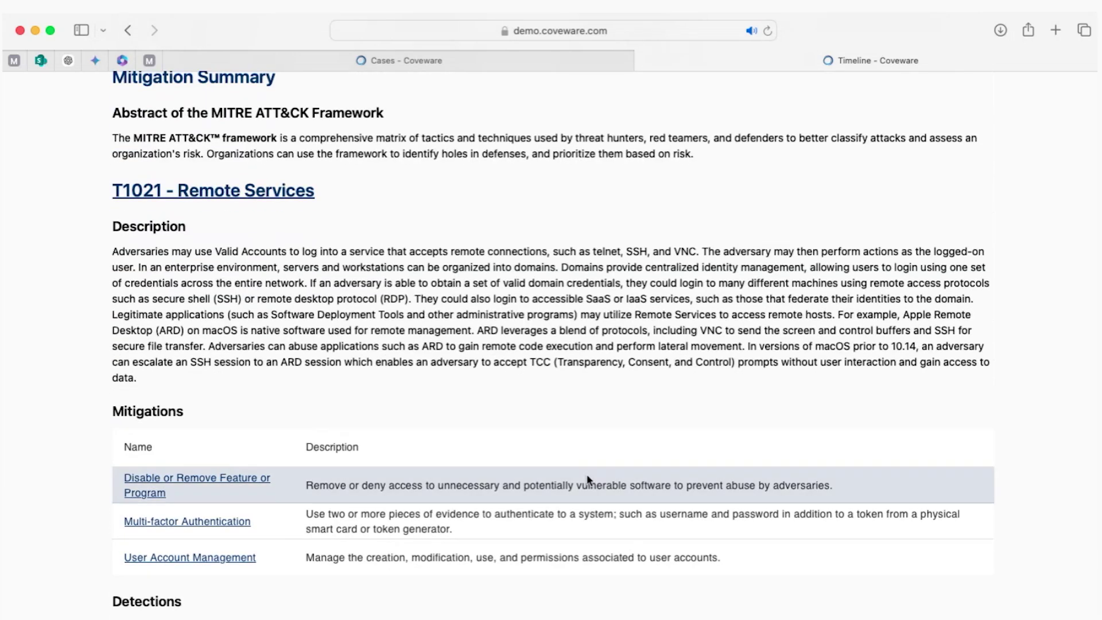
pyautogui.scroll(-5, 588, 480)
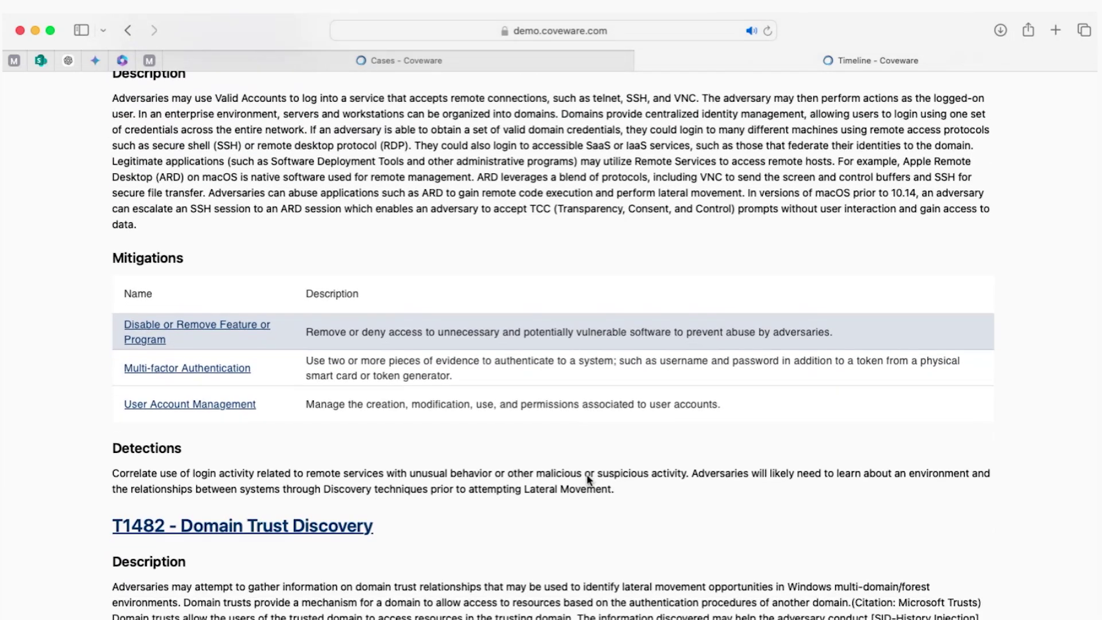
pyautogui.scroll(-2, 589, 480)
pyautogui.scroll(14, 588, 480)
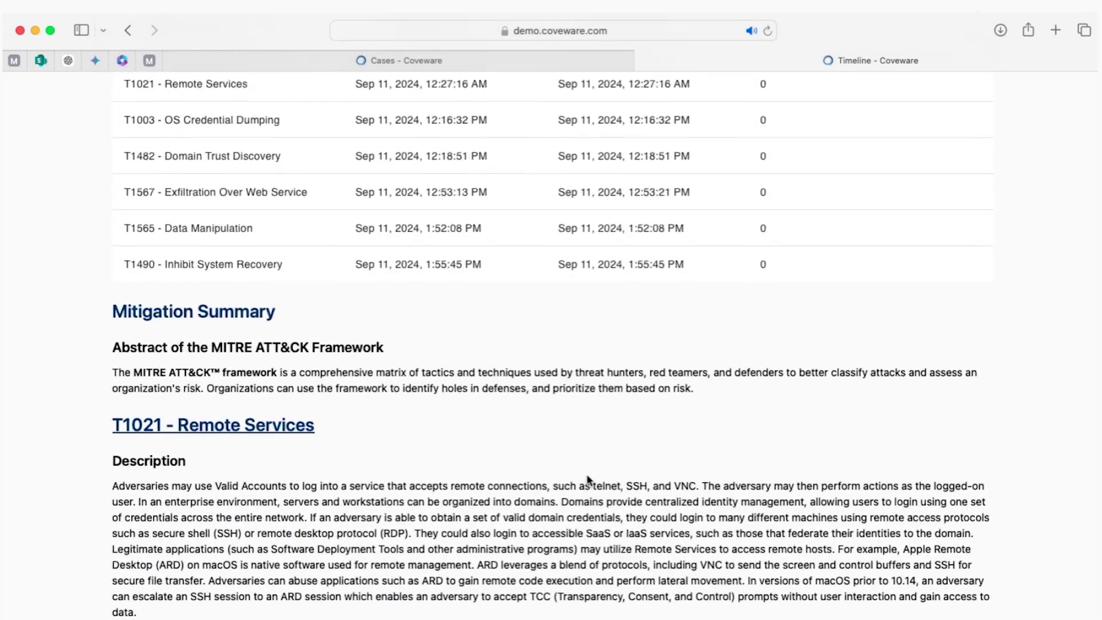
pyautogui.scroll(16, 588, 480)
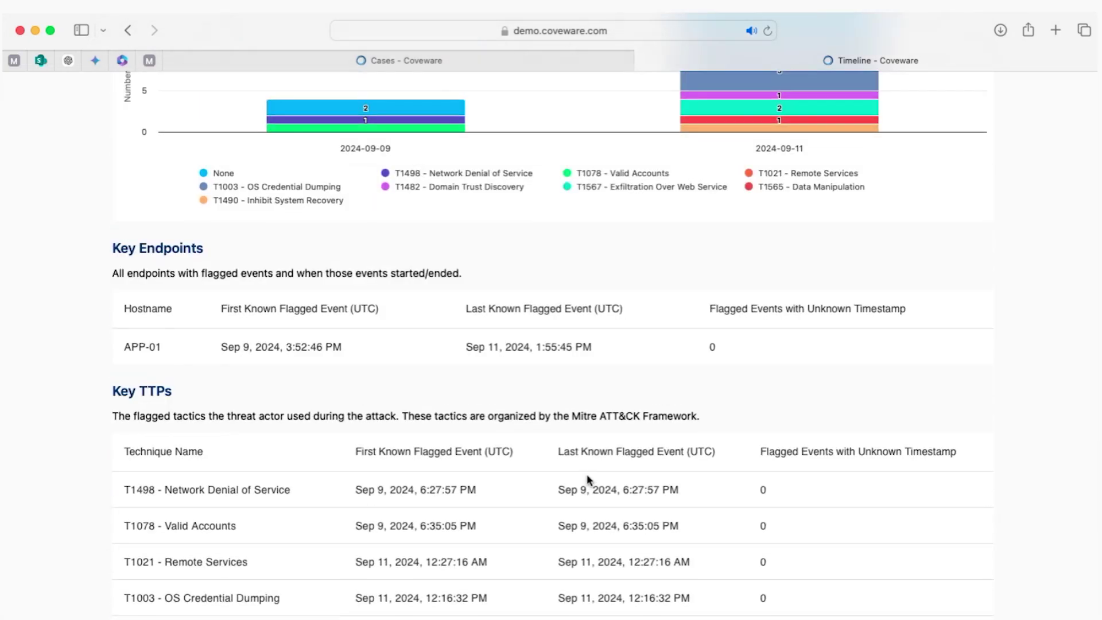
pyautogui.scroll(10, 588, 480)
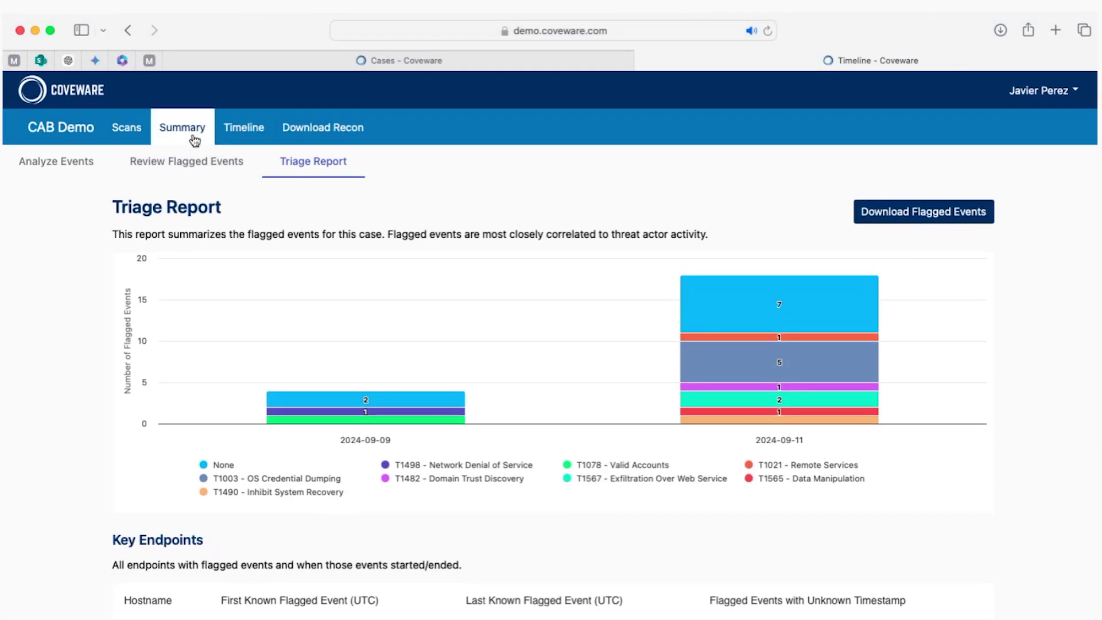
# Open the Summary Report and hide T1490 - Inhibit System Recovery from the MITRE Techniques timeline.
pyautogui.click(187, 132)
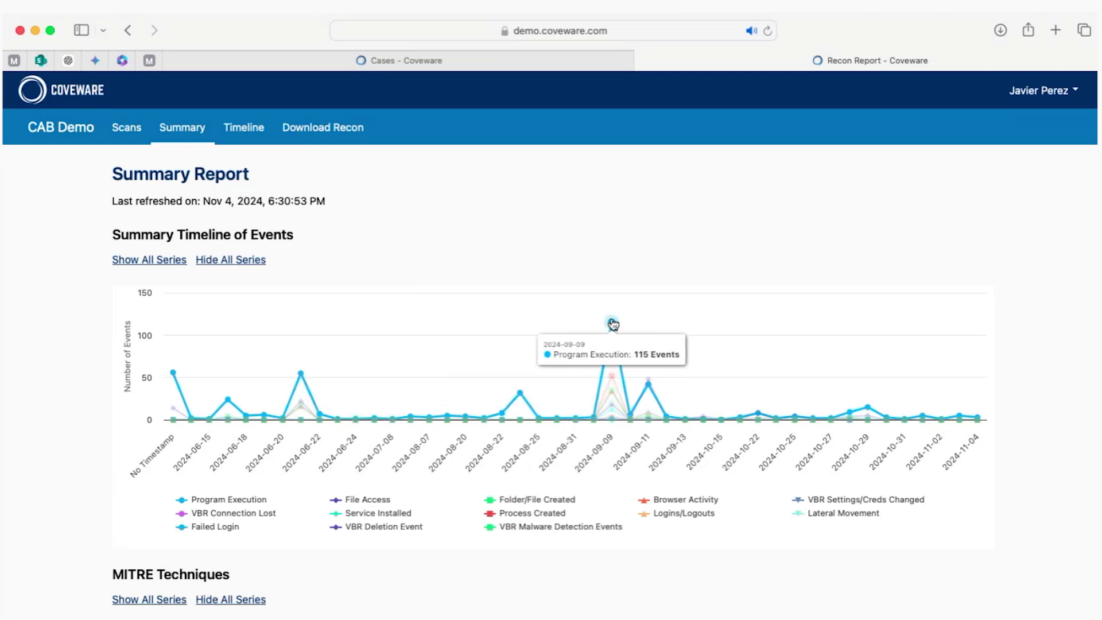
pyautogui.scroll(-5, 612, 324)
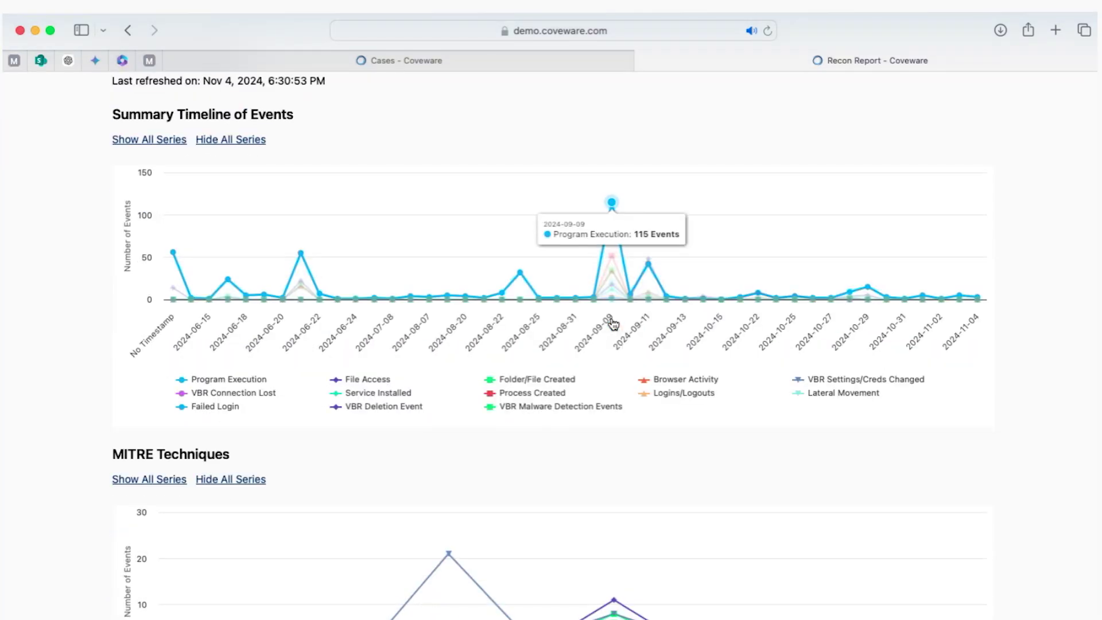
pyautogui.scroll(-3, 610, 323)
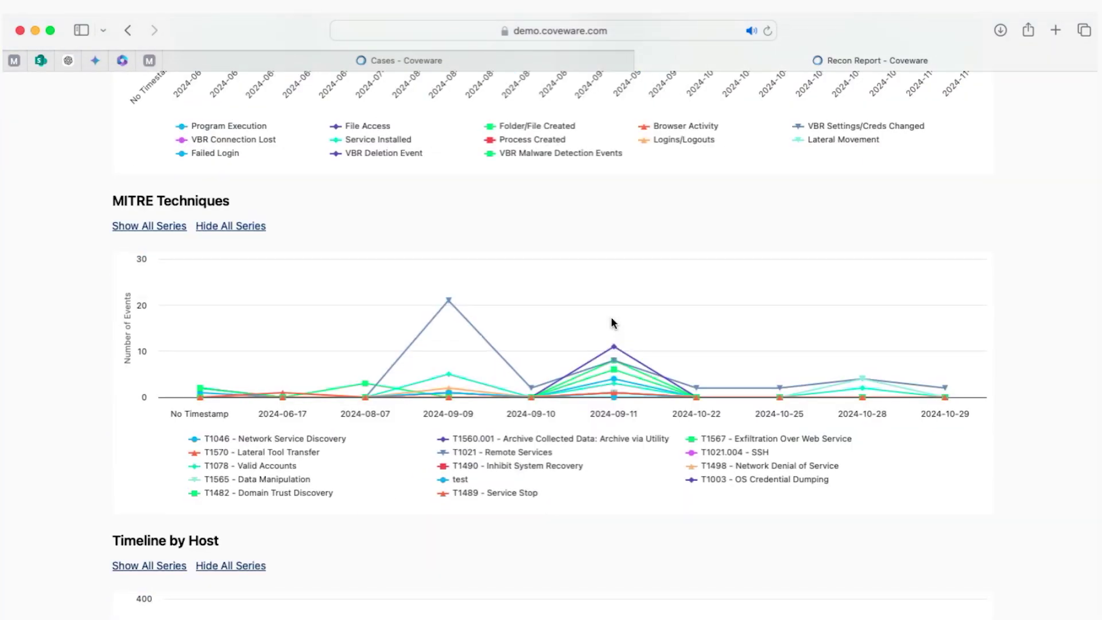
pyautogui.click(531, 466)
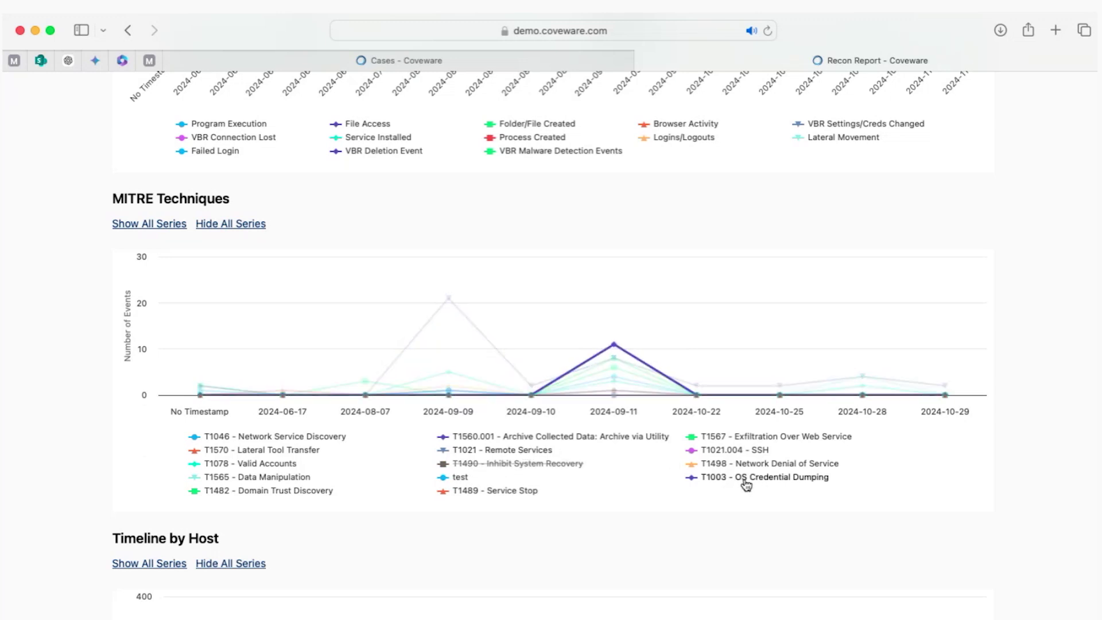
pyautogui.scroll(-1, 746, 485)
pyautogui.scroll(5, 746, 484)
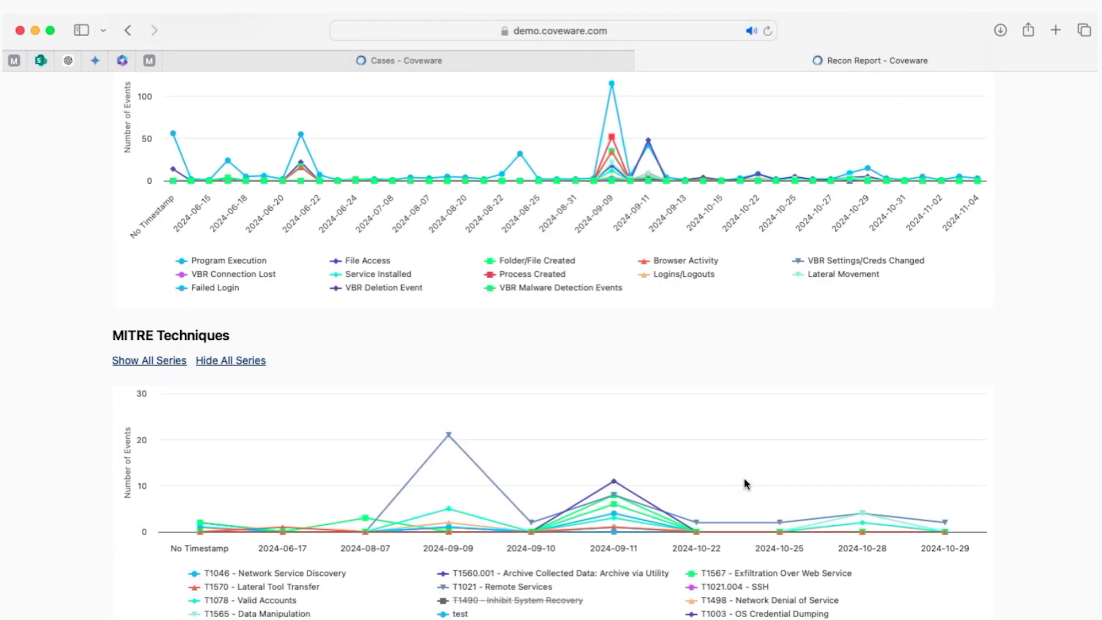
pyautogui.scroll(4, 745, 480)
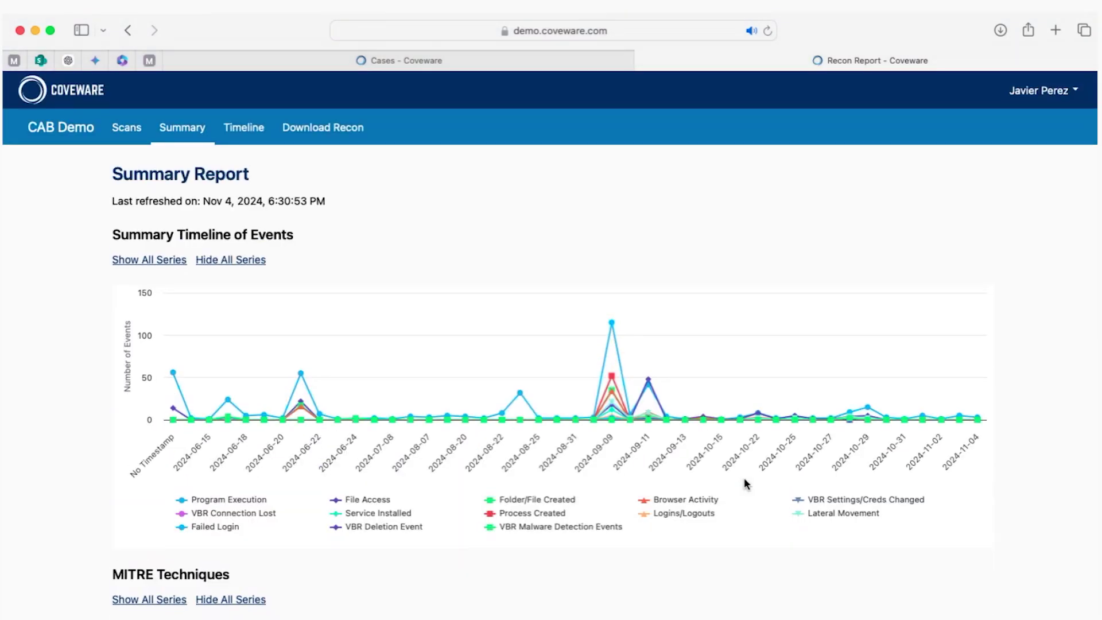
pyautogui.scroll(-8, 746, 485)
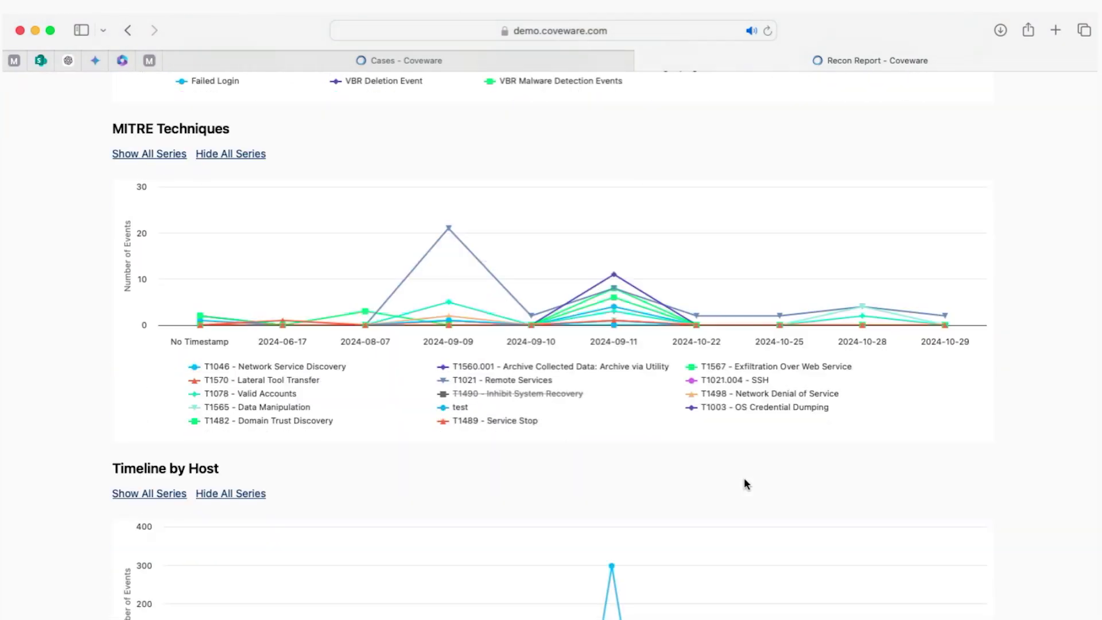
pyautogui.scroll(-7, 746, 485)
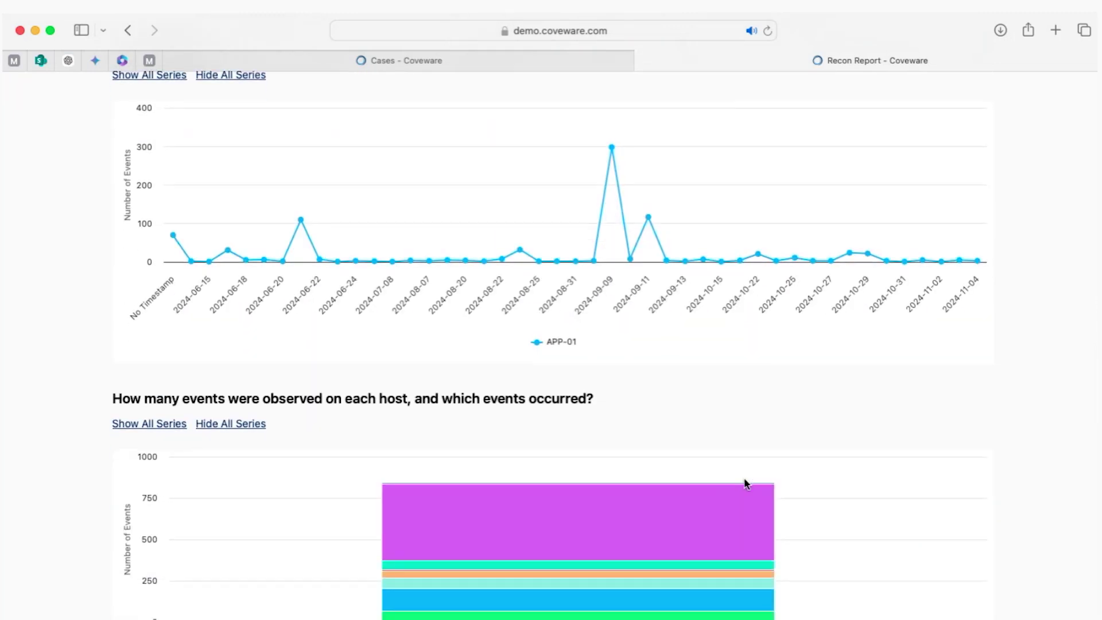
pyautogui.scroll(-3, 745, 482)
pyautogui.scroll(2, 743, 482)
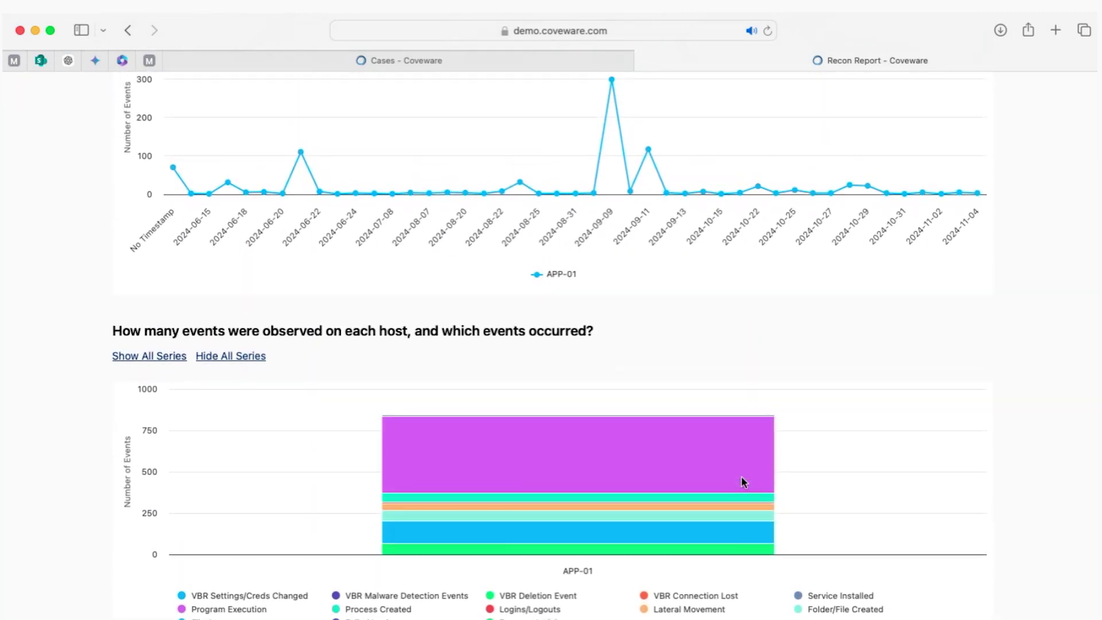
pyautogui.scroll(7, 742, 482)
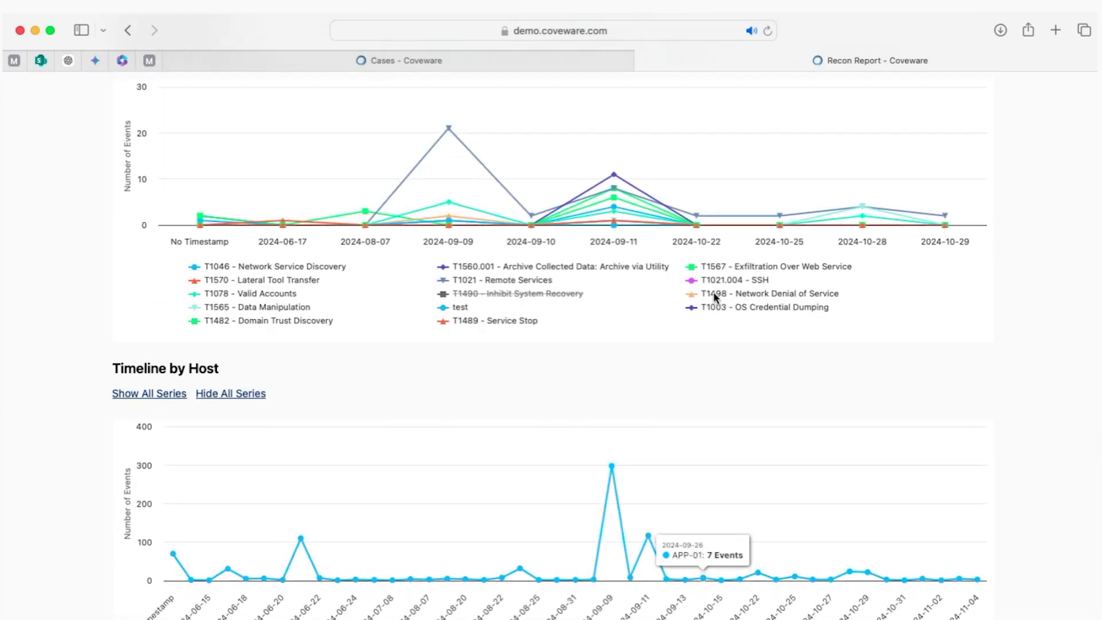
pyautogui.scroll(1, 715, 297)
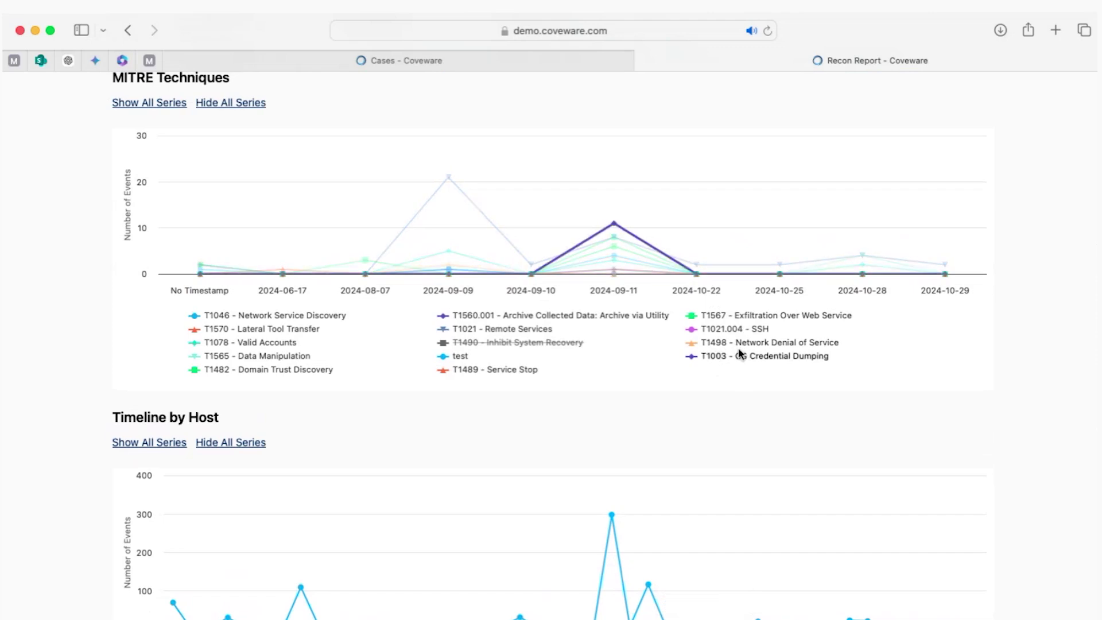
pyautogui.scroll(5, 625, 320)
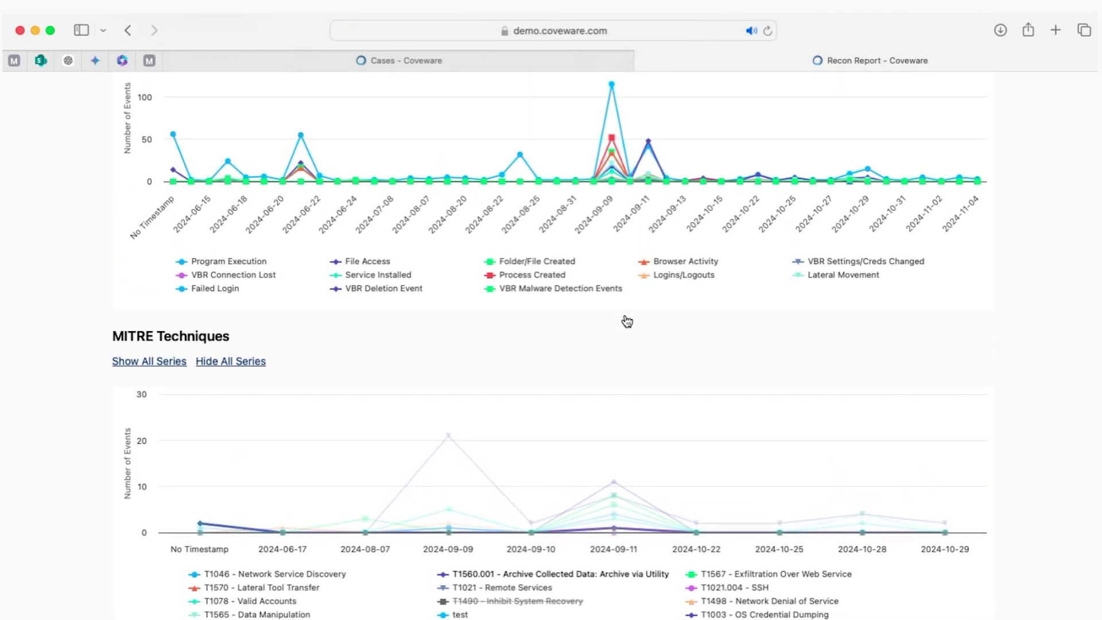
pyautogui.scroll(5, 627, 321)
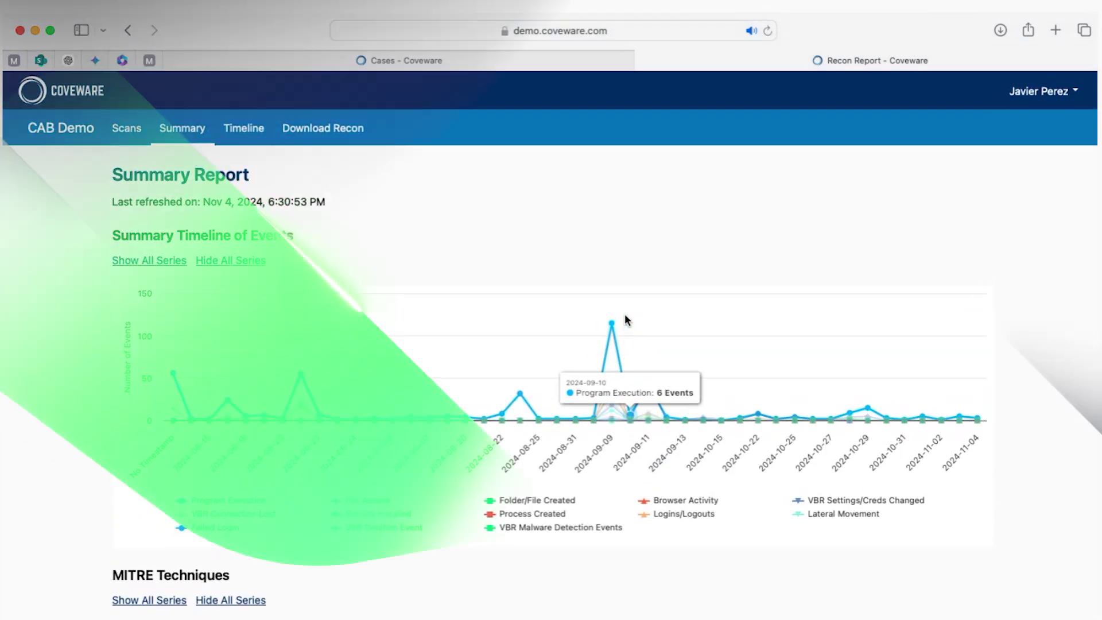